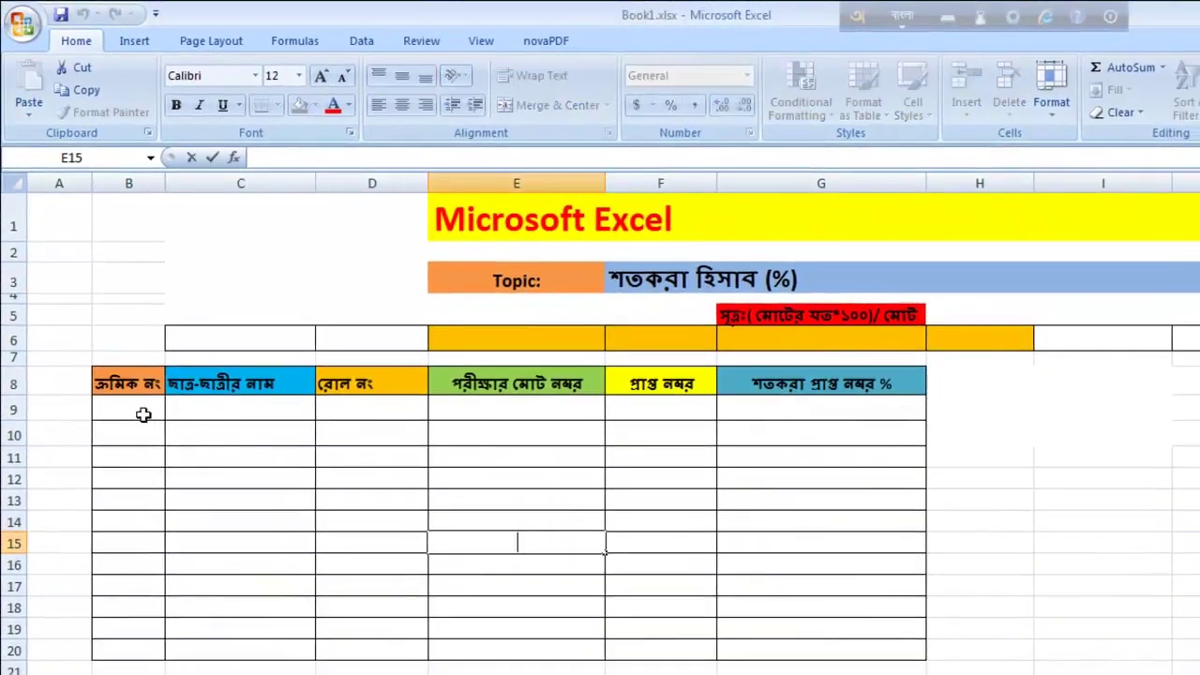
# Enter serial numbers ১ in B9 and ২ in B10, correcting a mistyped ৩.
pyautogui.click(140, 418)
pyautogui.write('1')
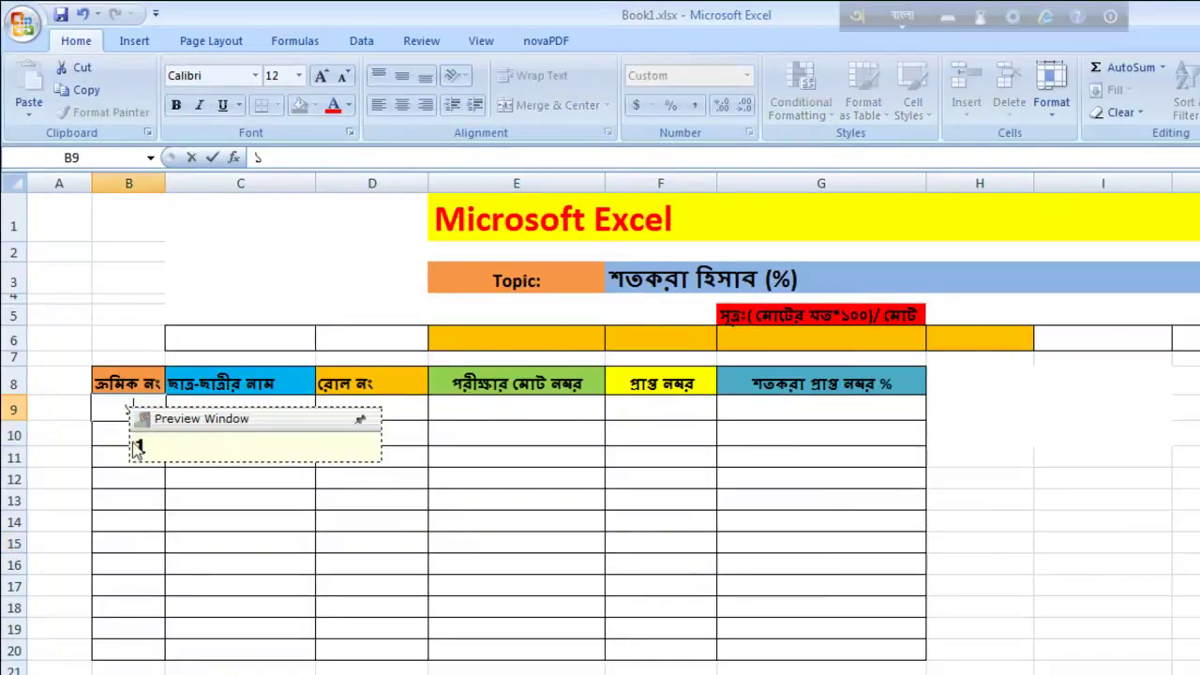
pyautogui.press('Return')
pyautogui.write('3')
pyautogui.click(138, 509)
pyautogui.click(109, 437)
pyautogui.write('2')
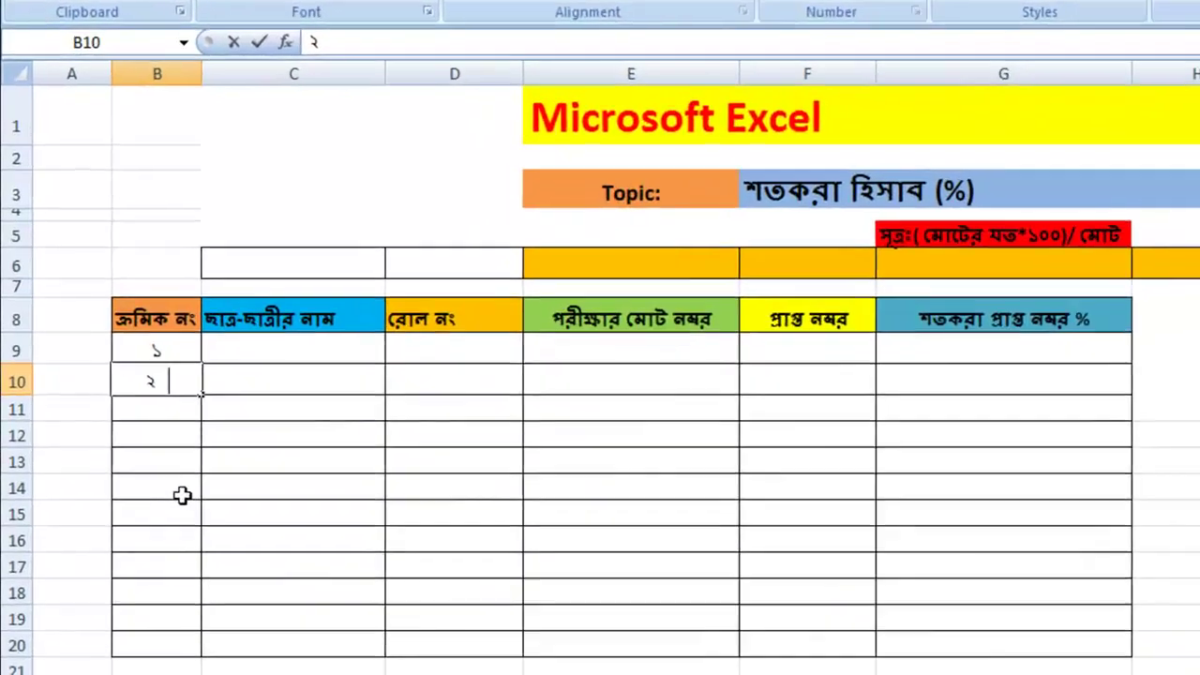
pyautogui.click(141, 462)
# Fill the serial numbers down from B9:B10 to ১২ in B20.
pyautogui.moveTo(229, 181); pyautogui.dragTo(230, 242)
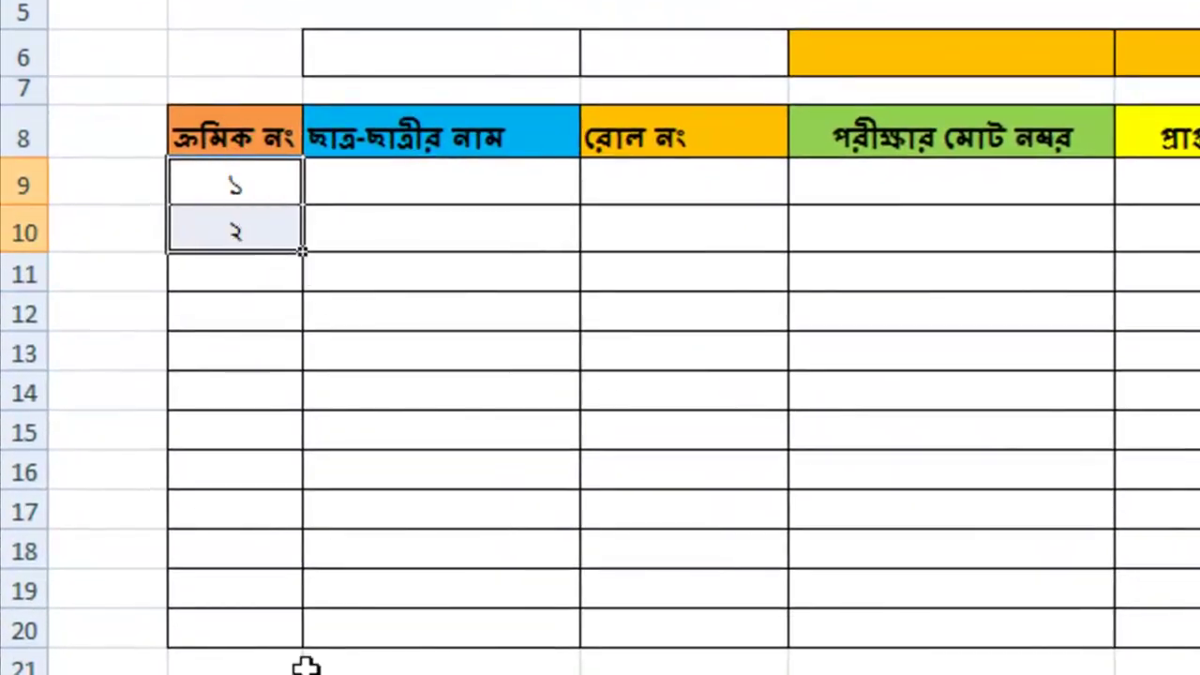
pyautogui.moveTo(301, 253); pyautogui.dragTo(314, 649)
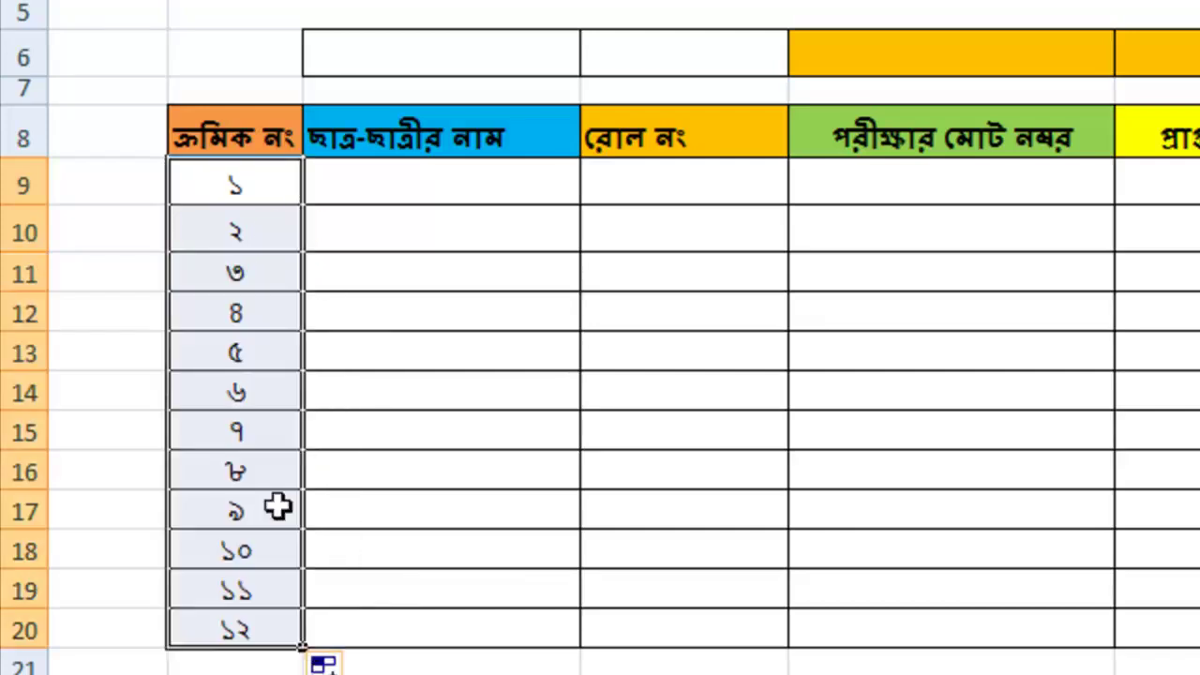
pyautogui.click(394, 184)
pyautogui.doubleClick(394, 181)
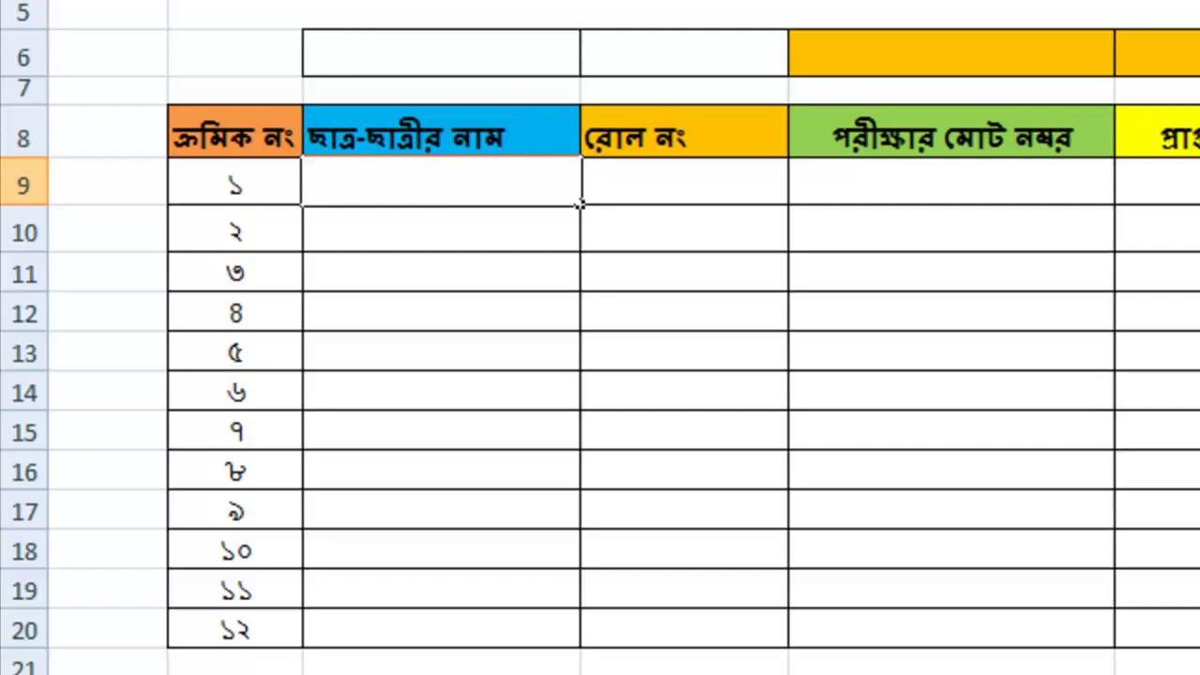
# Type the first student's name in C9.
pyautogui.write('Sekh ')
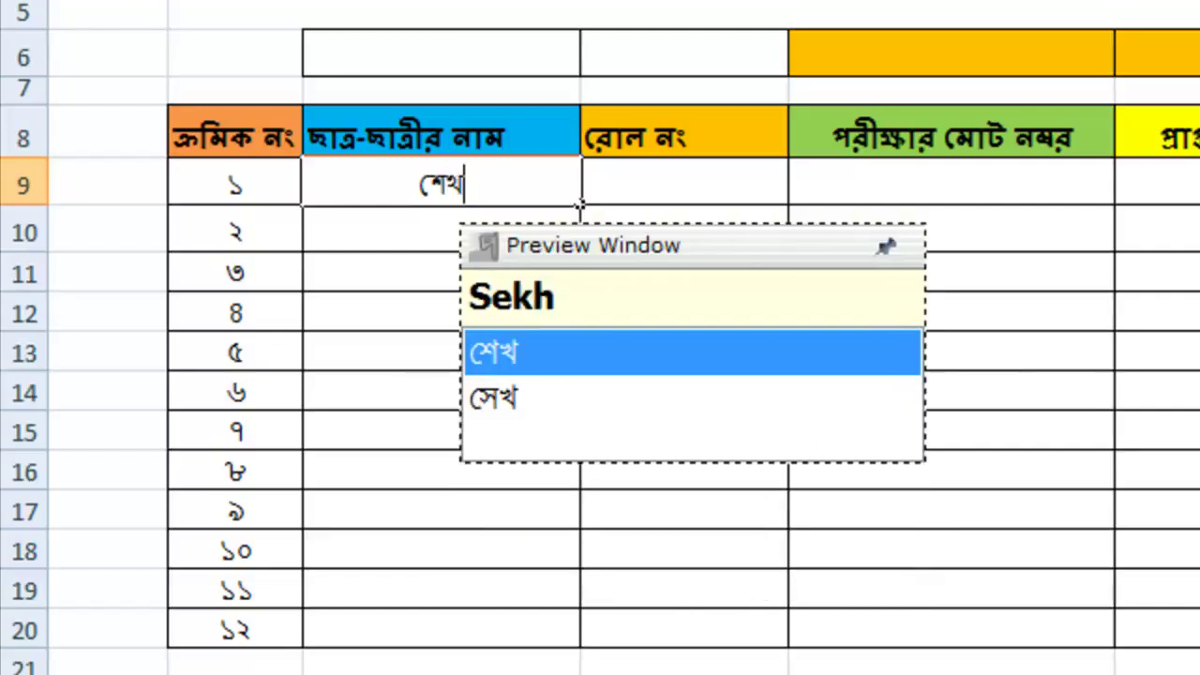
pyautogui.write('mo')
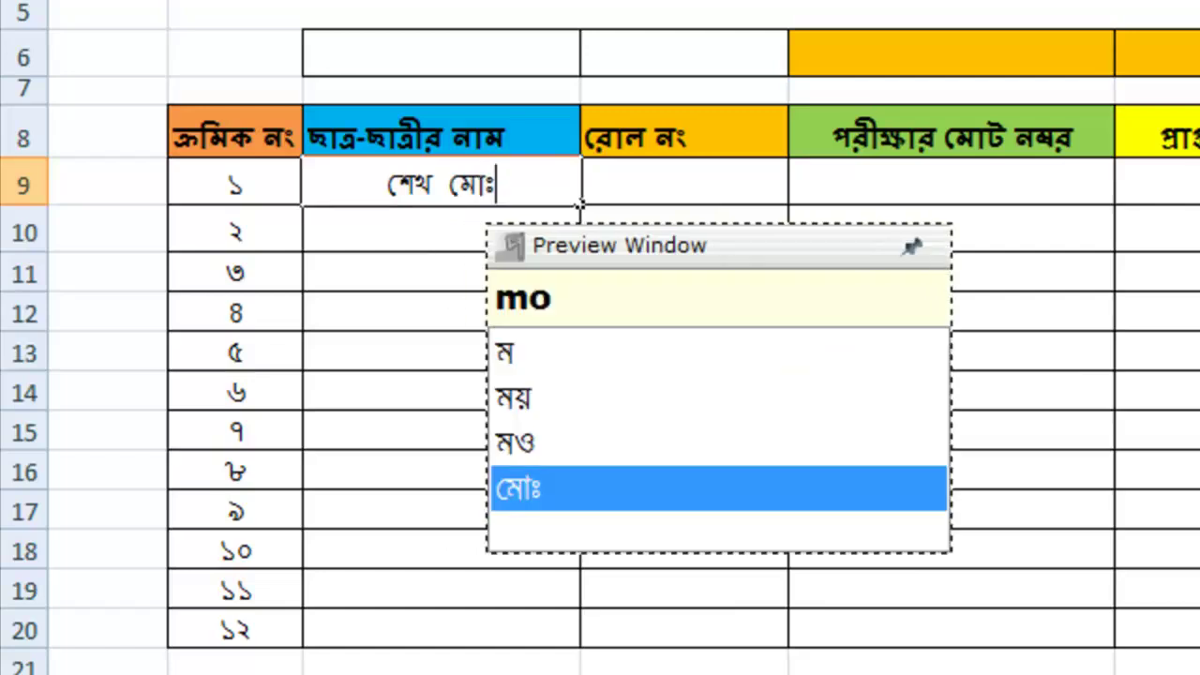
pyautogui.write(':')
pyautogui.press('BackSpace')
pyautogui.press('BackSpace')
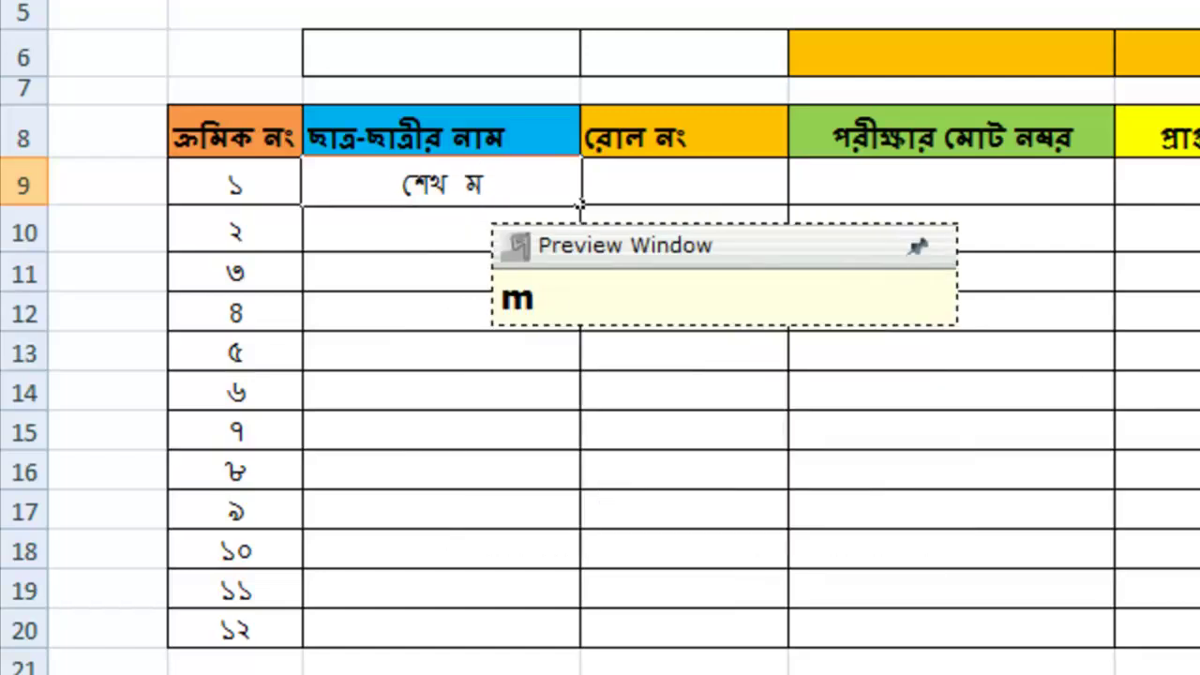
pyautogui.press('BackSpace')
pyautogui.write('mo')
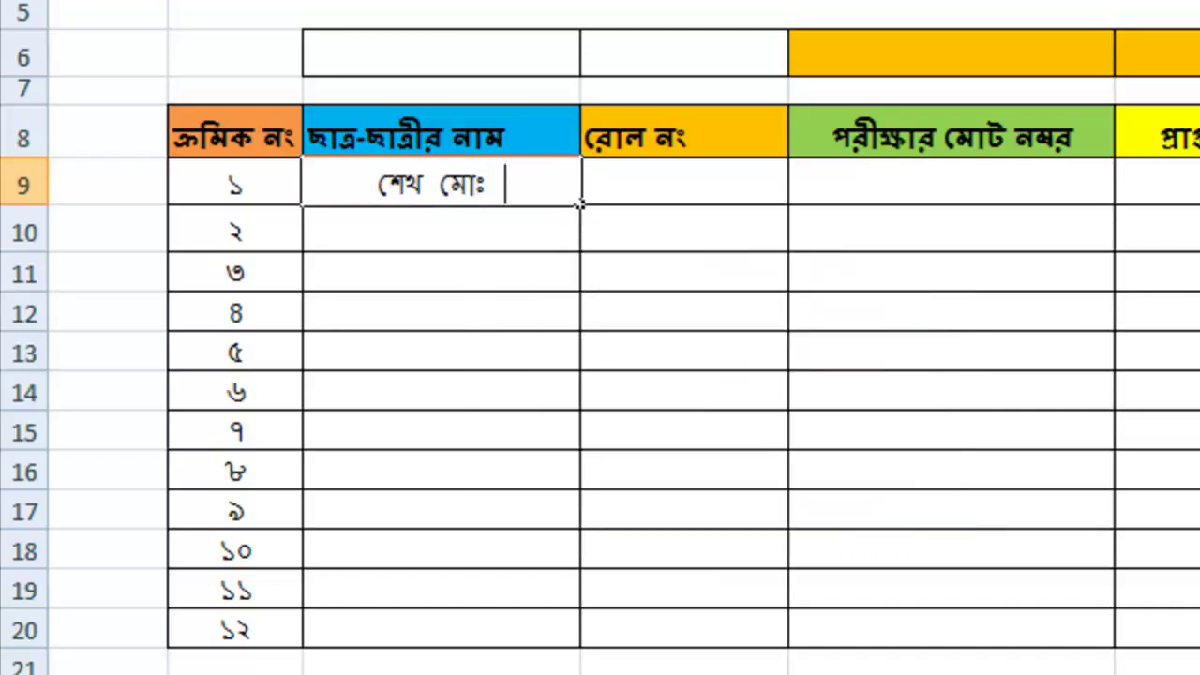
pyautogui.write(' rasel')
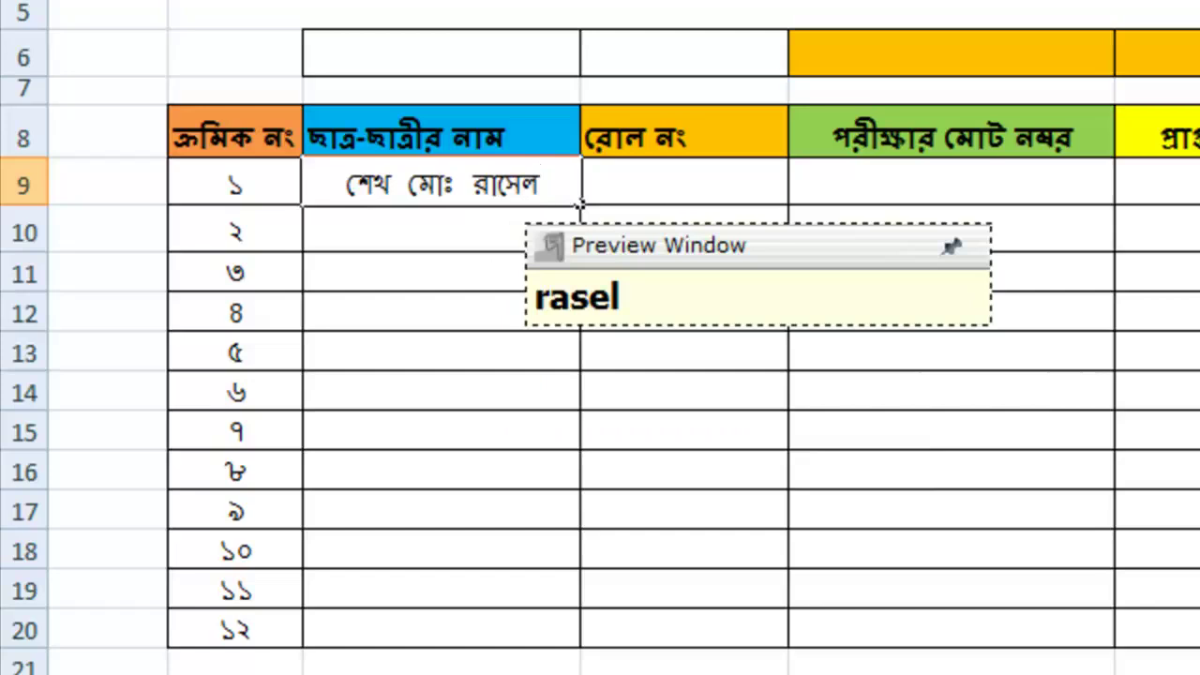
pyautogui.click(717, 190)
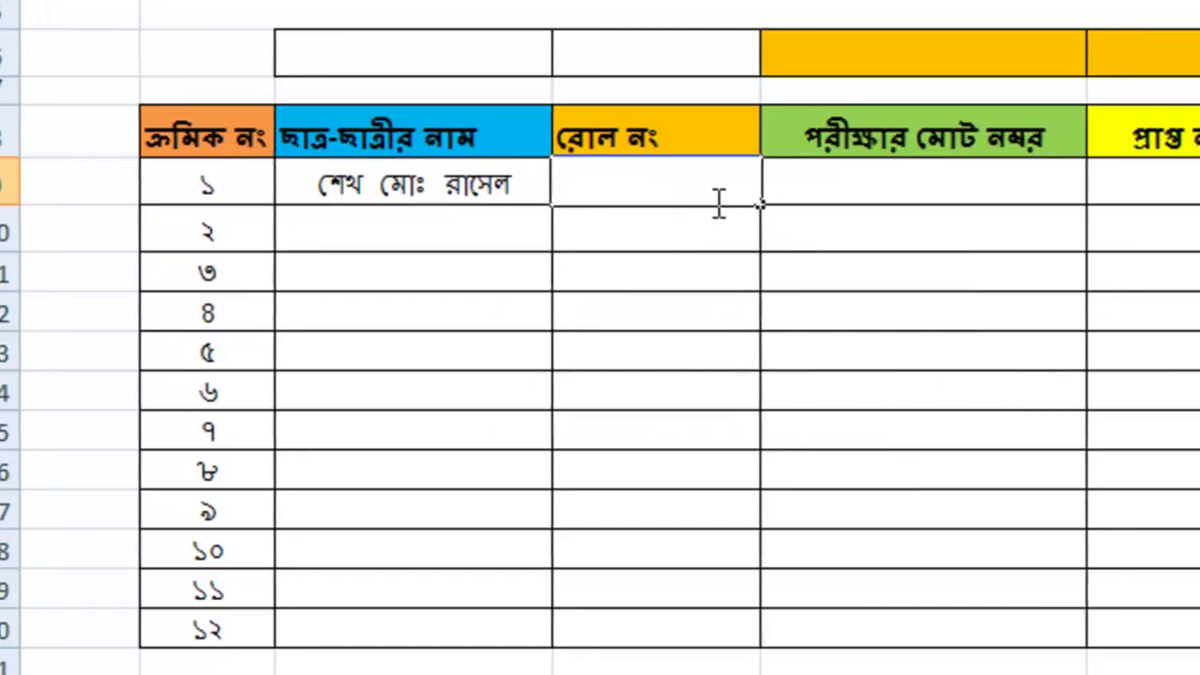
# Enter roll ৫০১, total marks ৮০০ and obtained marks ৬৫০ in row 9.
pyautogui.write('501')
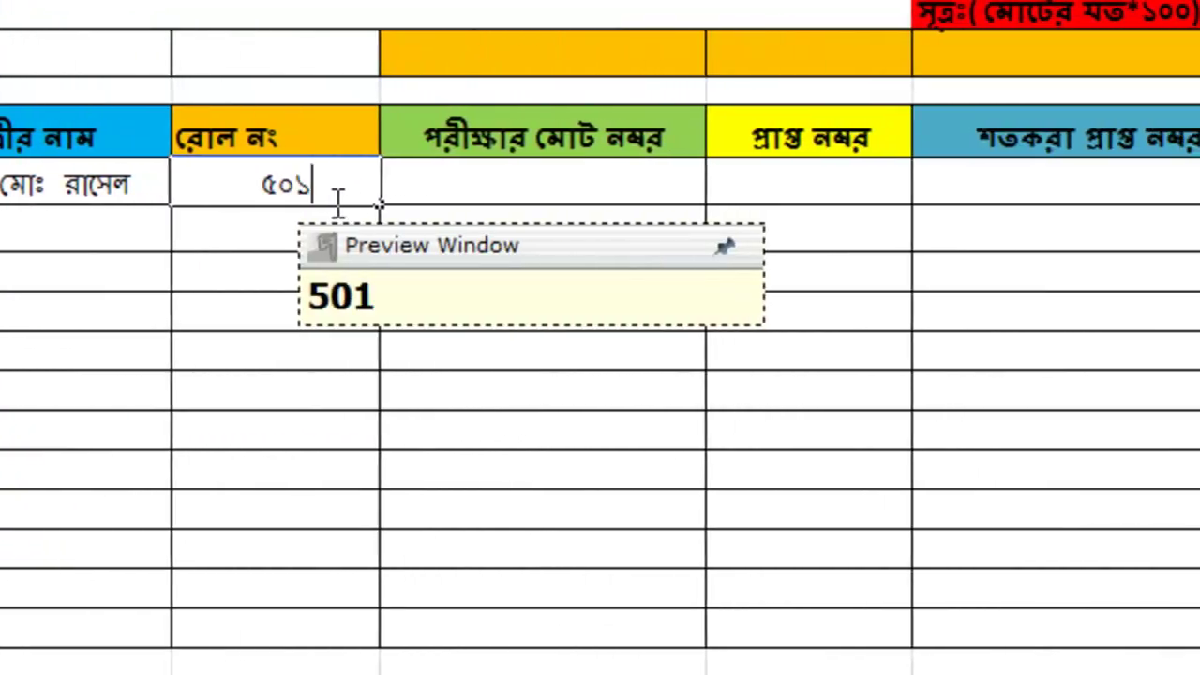
pyautogui.click(514, 188)
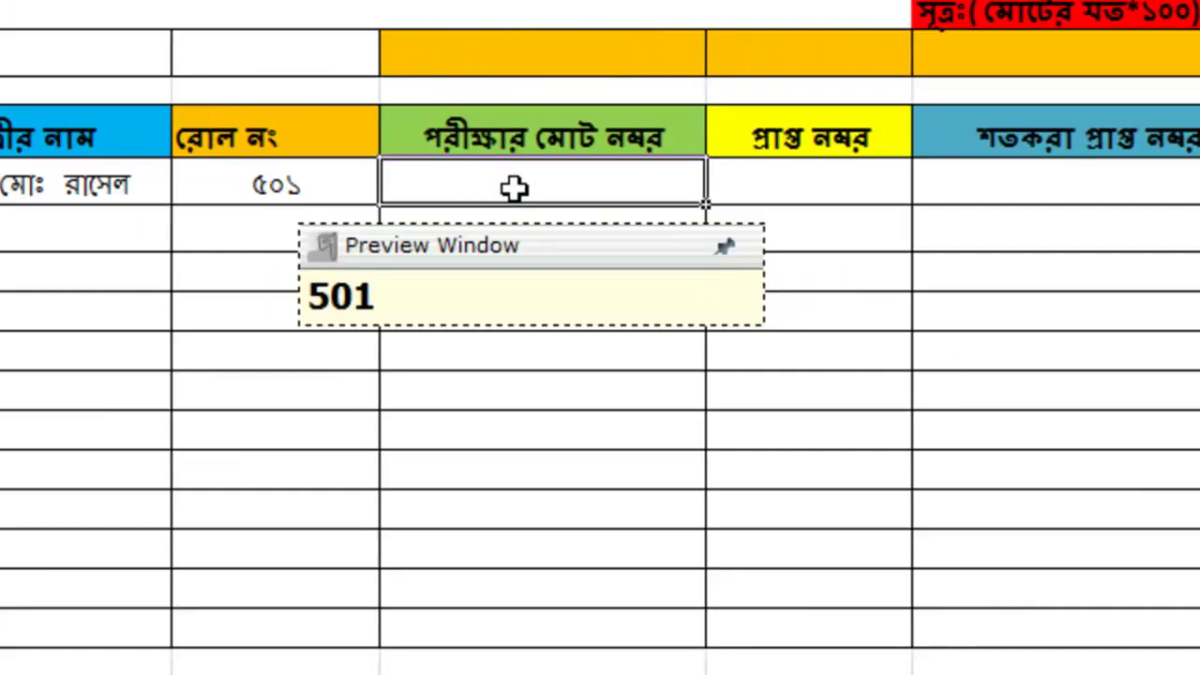
pyautogui.write('800')
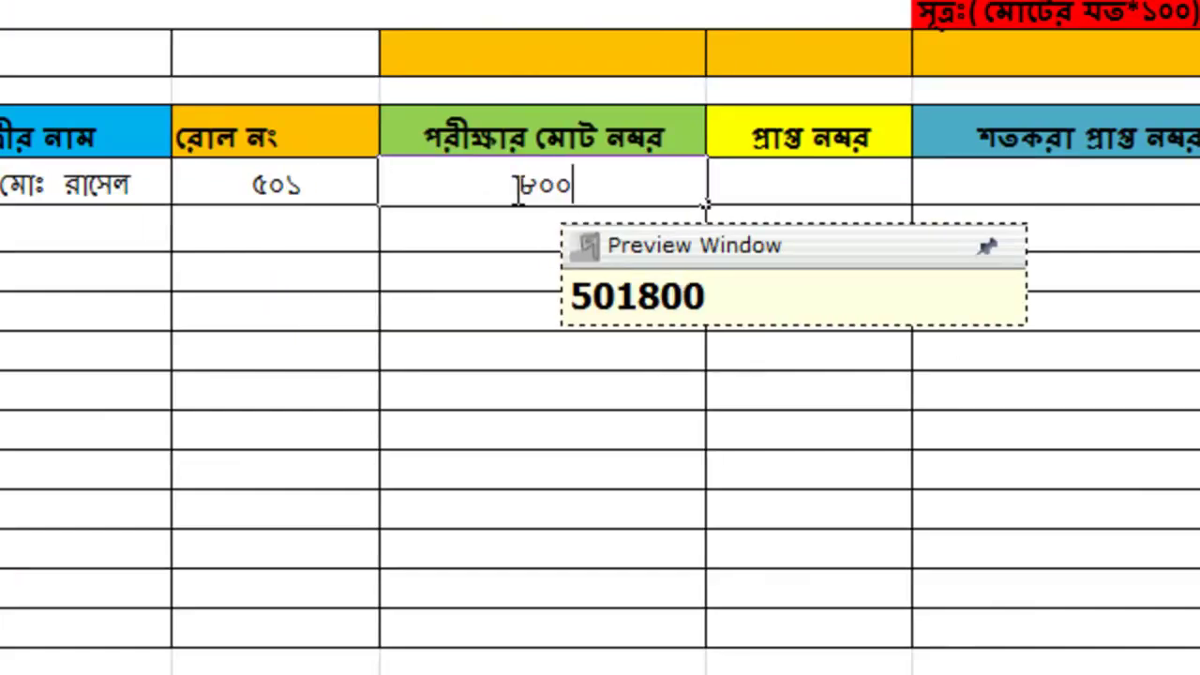
pyautogui.click(834, 182)
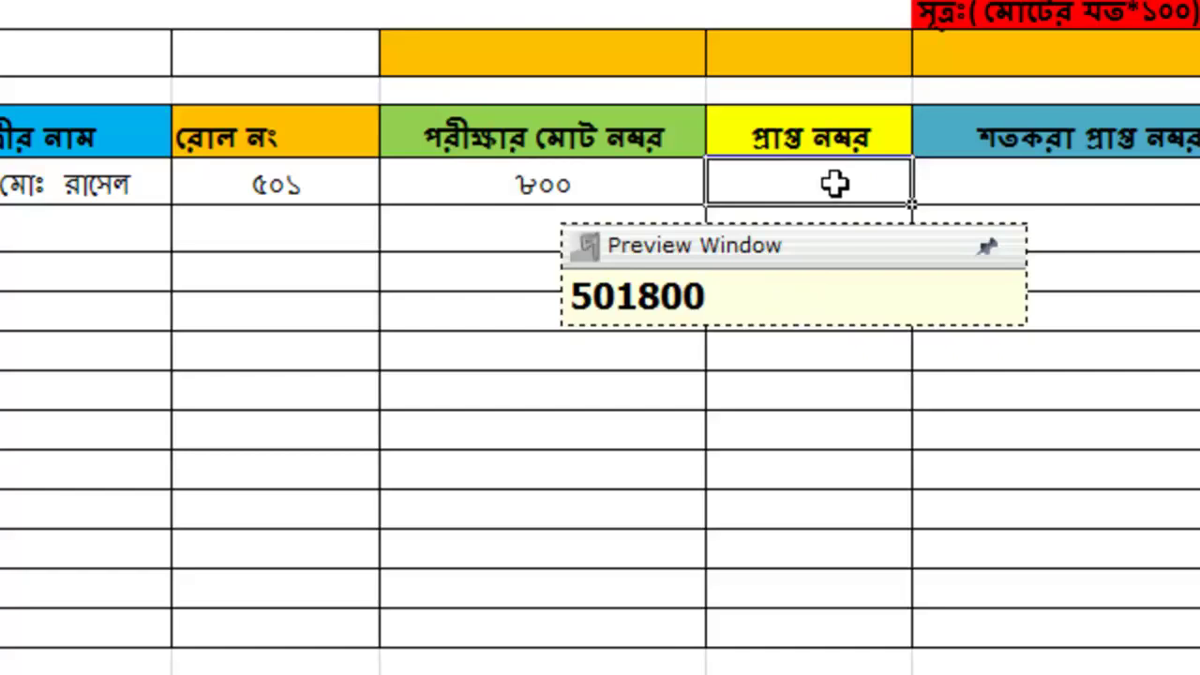
pyautogui.write('650')
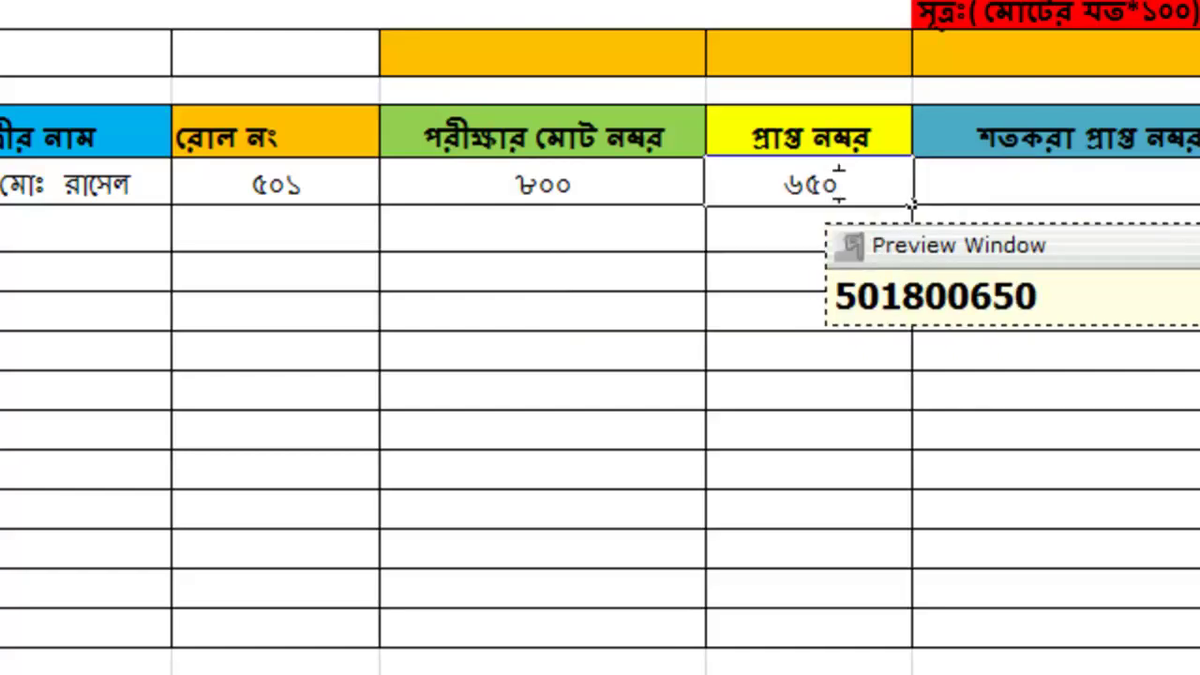
pyautogui.press('Return')
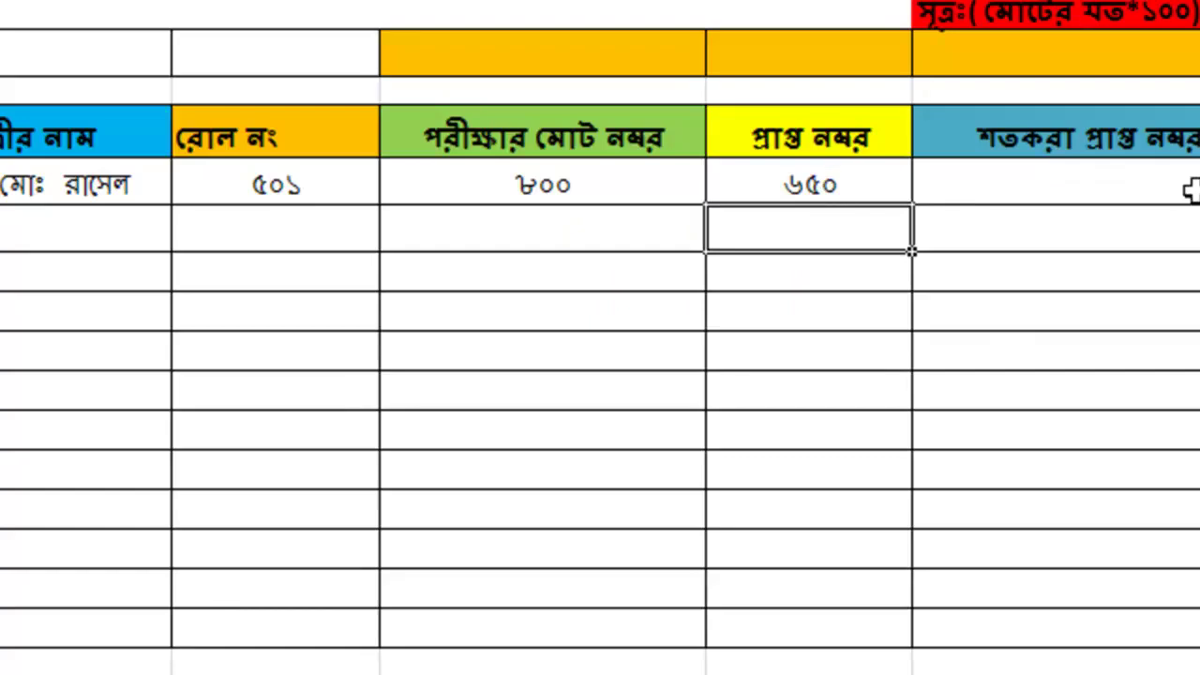
pyautogui.click(1189, 189)
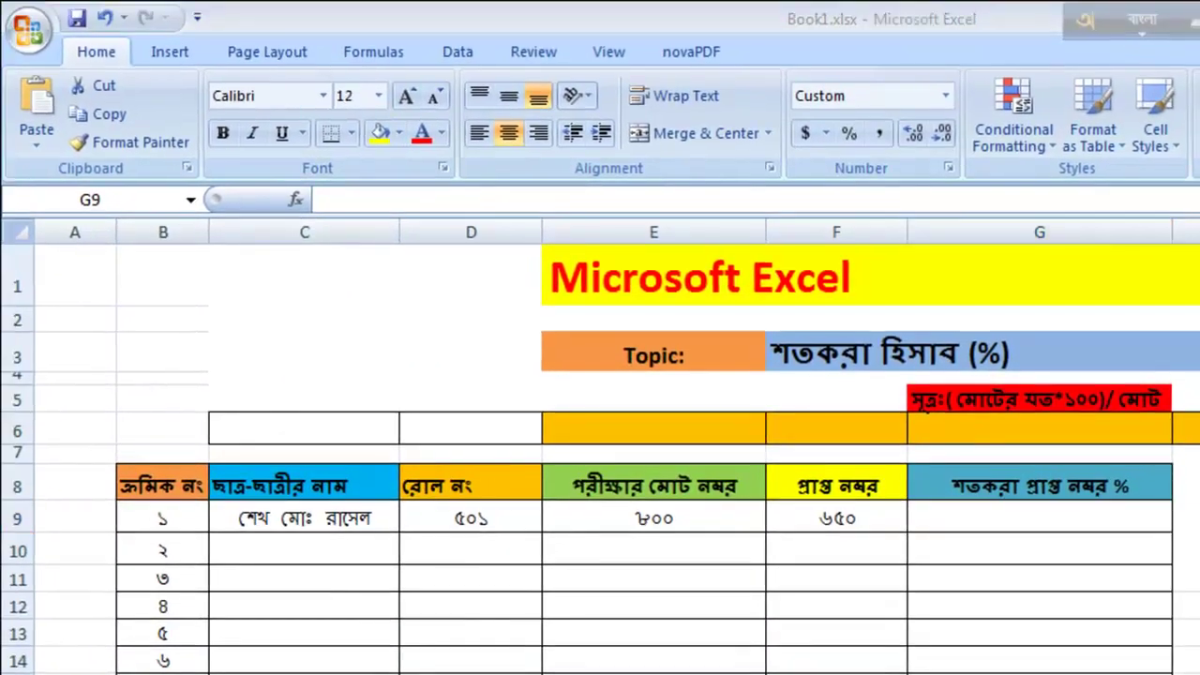
# Enter =F9*১০০/E9 in G9 so the first student's percentage shows ৮১.
pyautogui.click(970, 518)
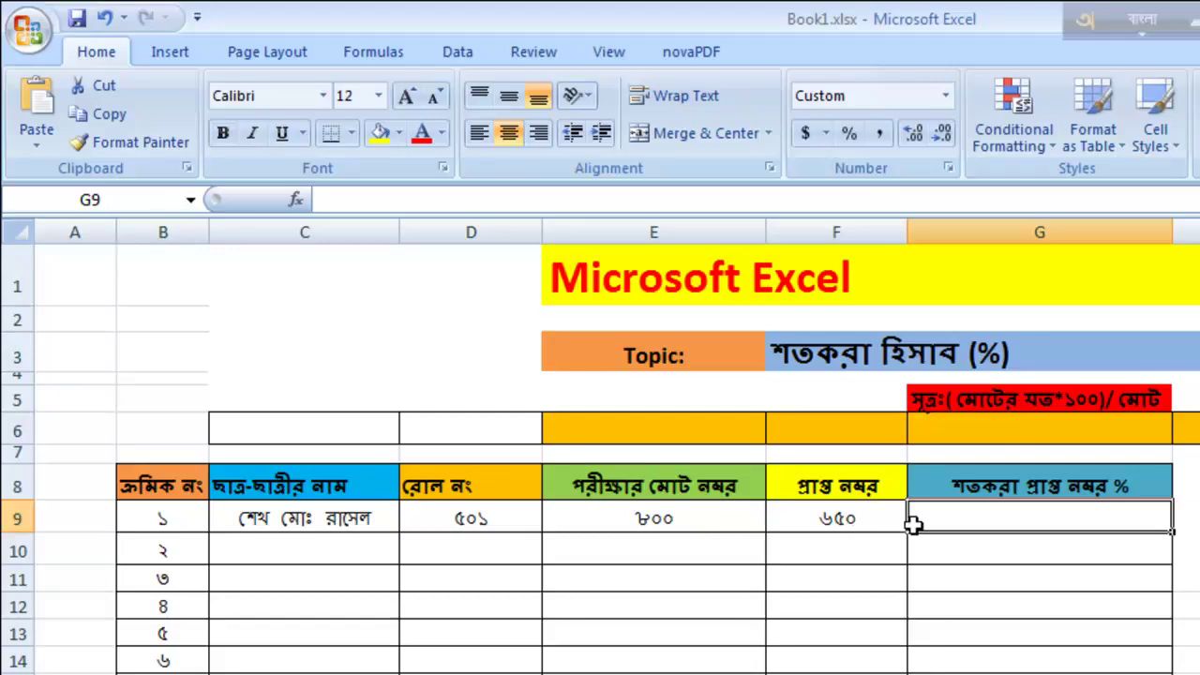
pyautogui.doubleClick(944, 520)
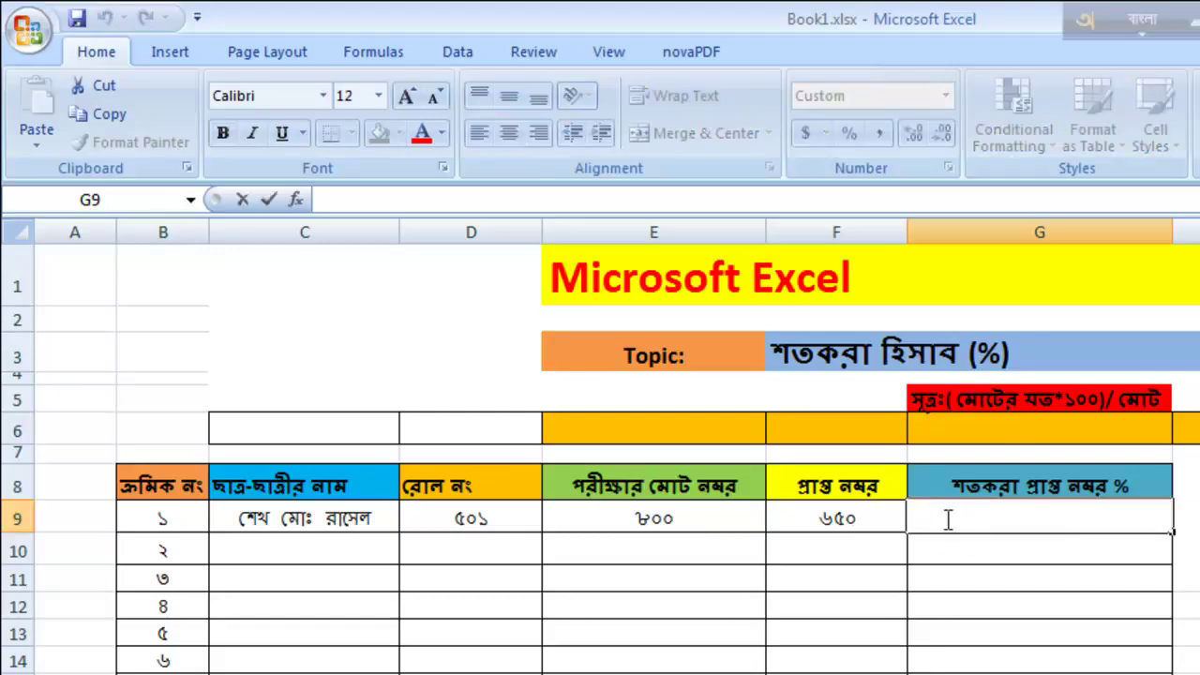
pyautogui.write('=')
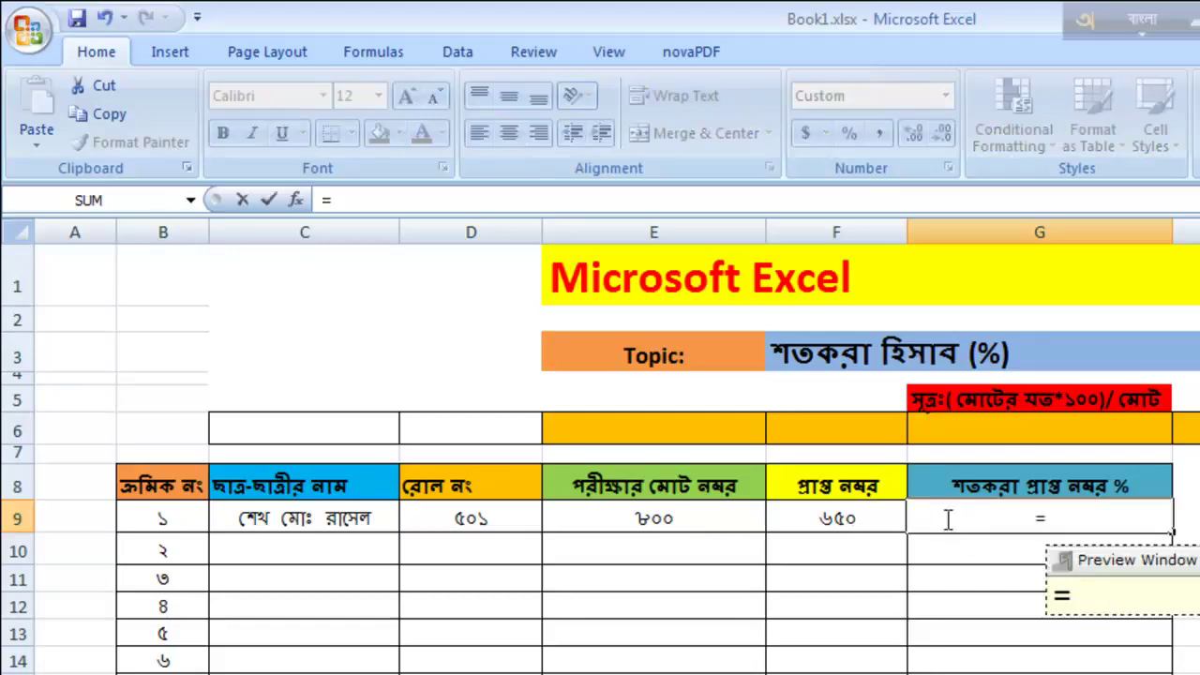
pyautogui.click(810, 515)
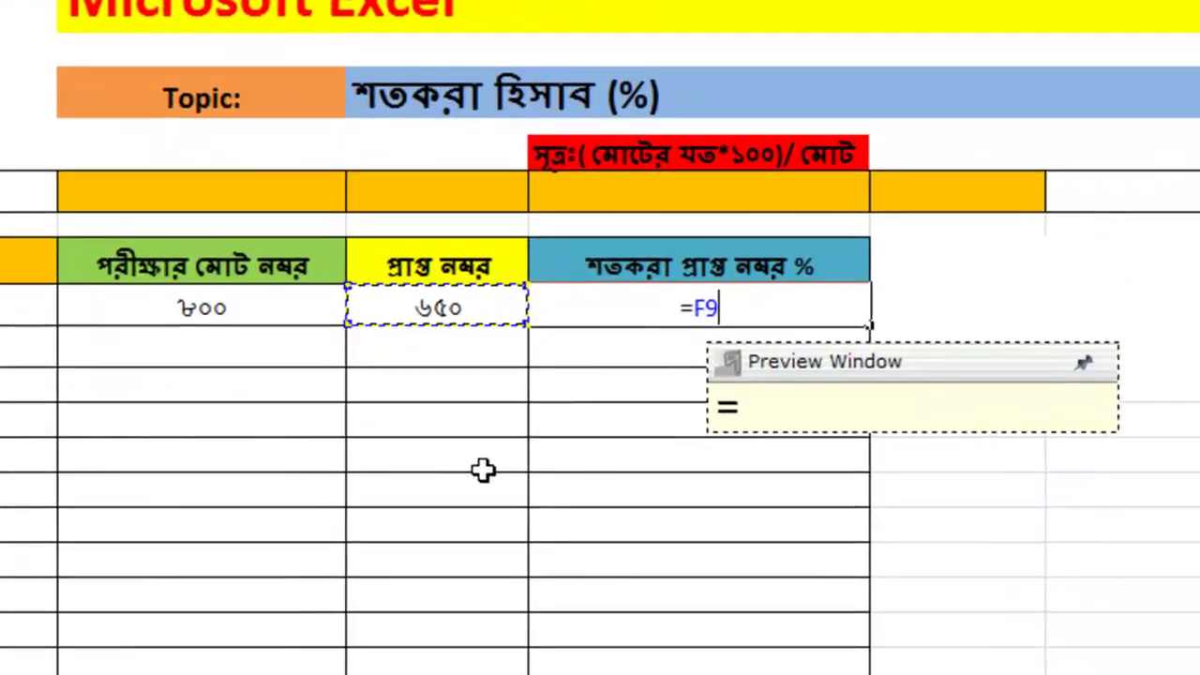
pyautogui.write('*')
pyautogui.write('১০০')
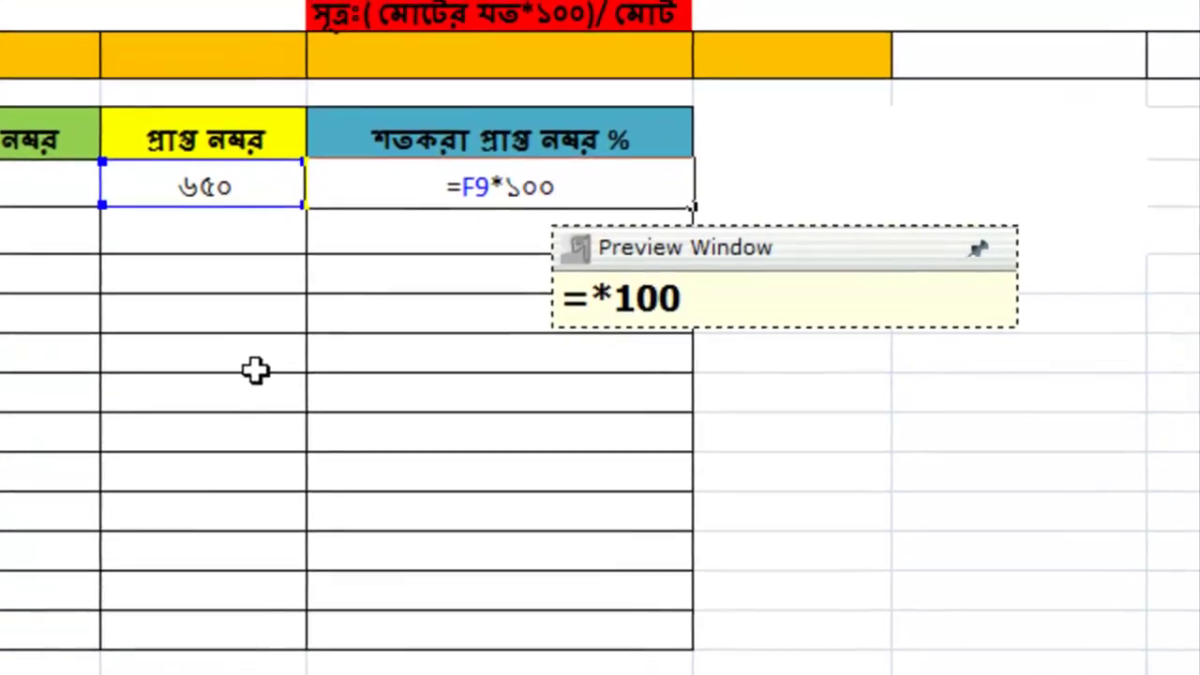
pyautogui.write('/')
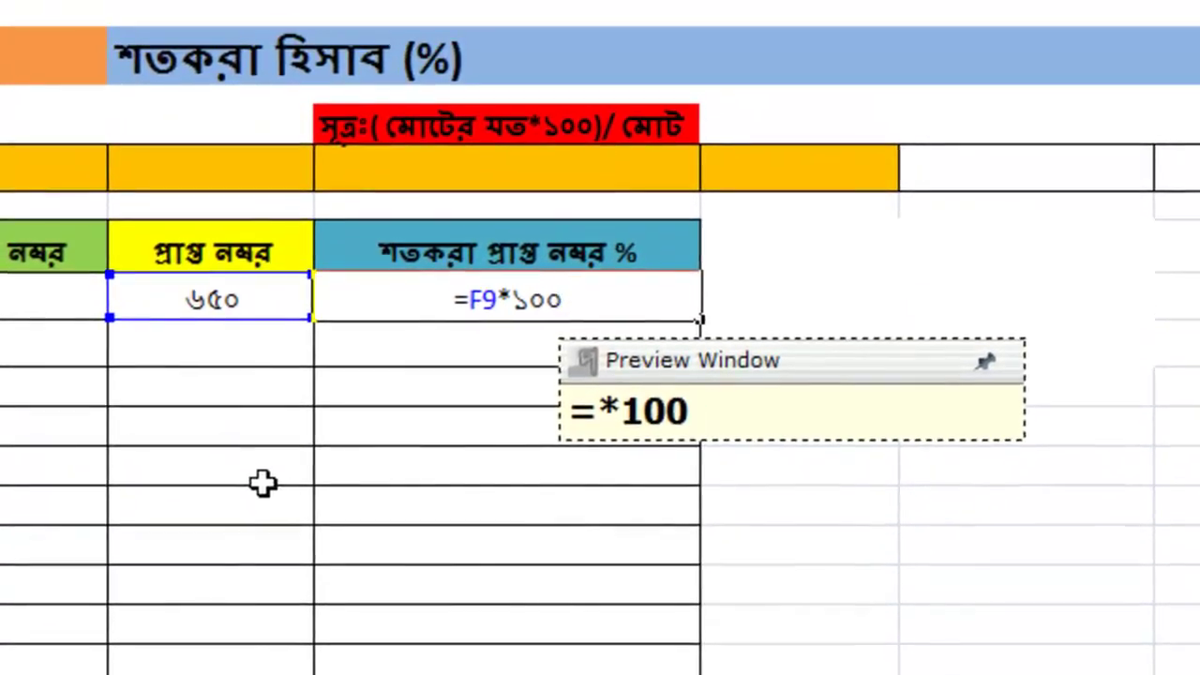
pyautogui.click(53, 296)
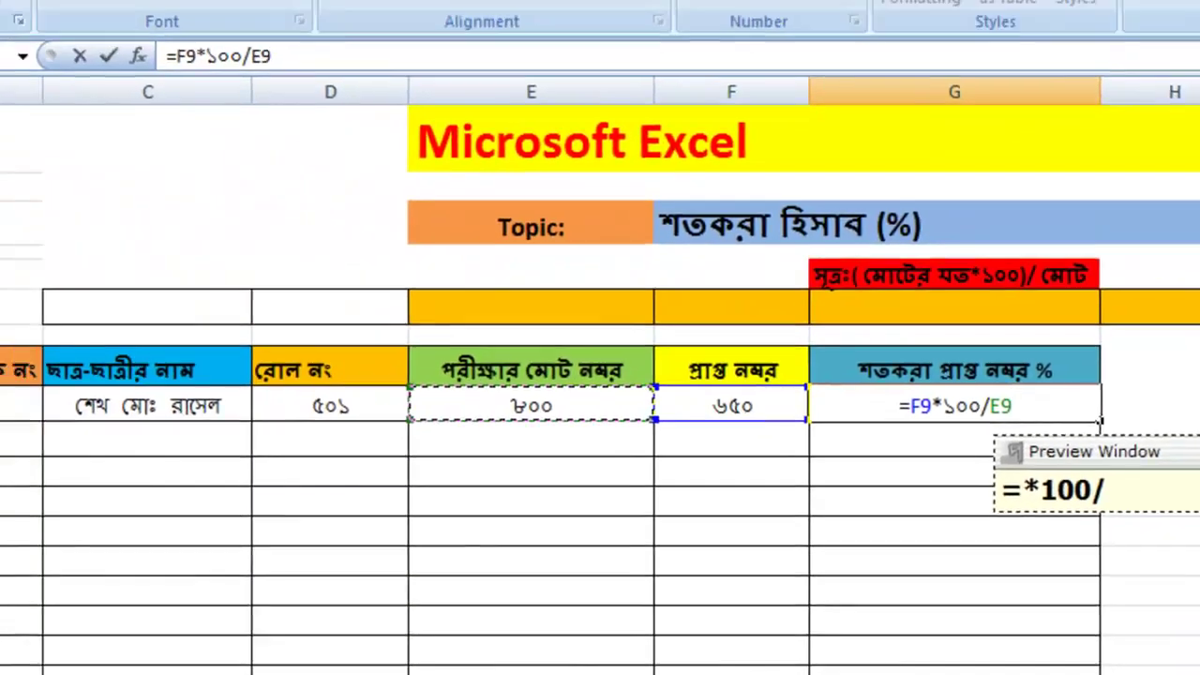
pyautogui.press('Return')
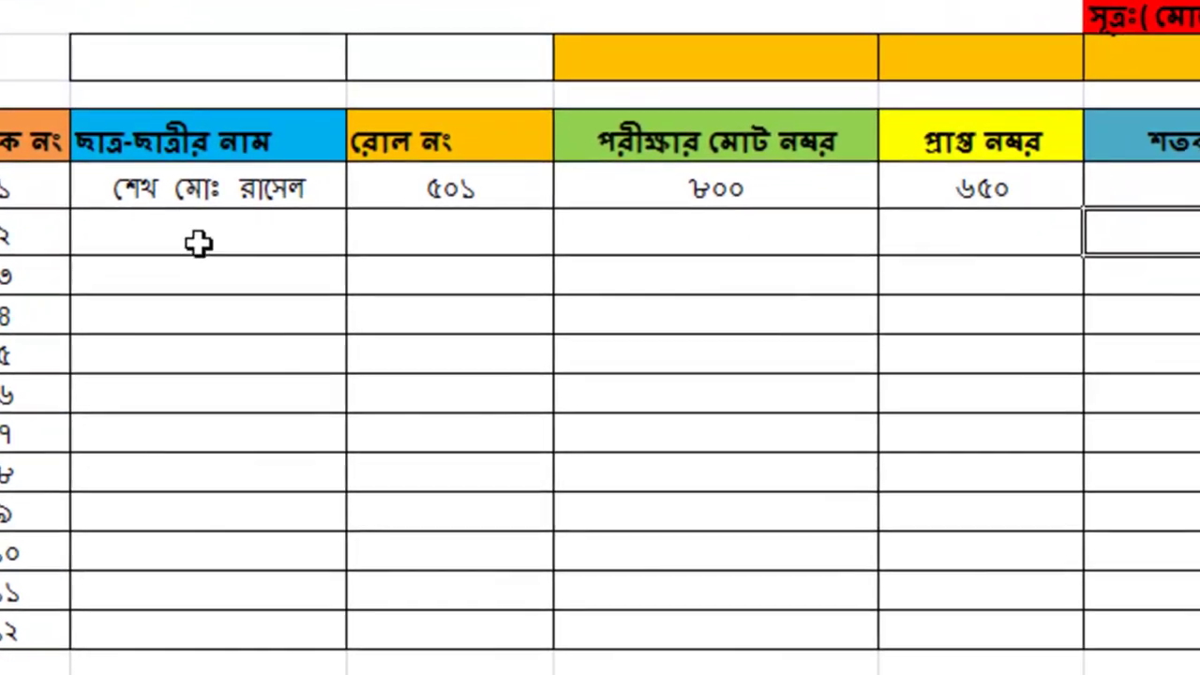
# Type the second student's name in C10.
pyautogui.click(198, 236)
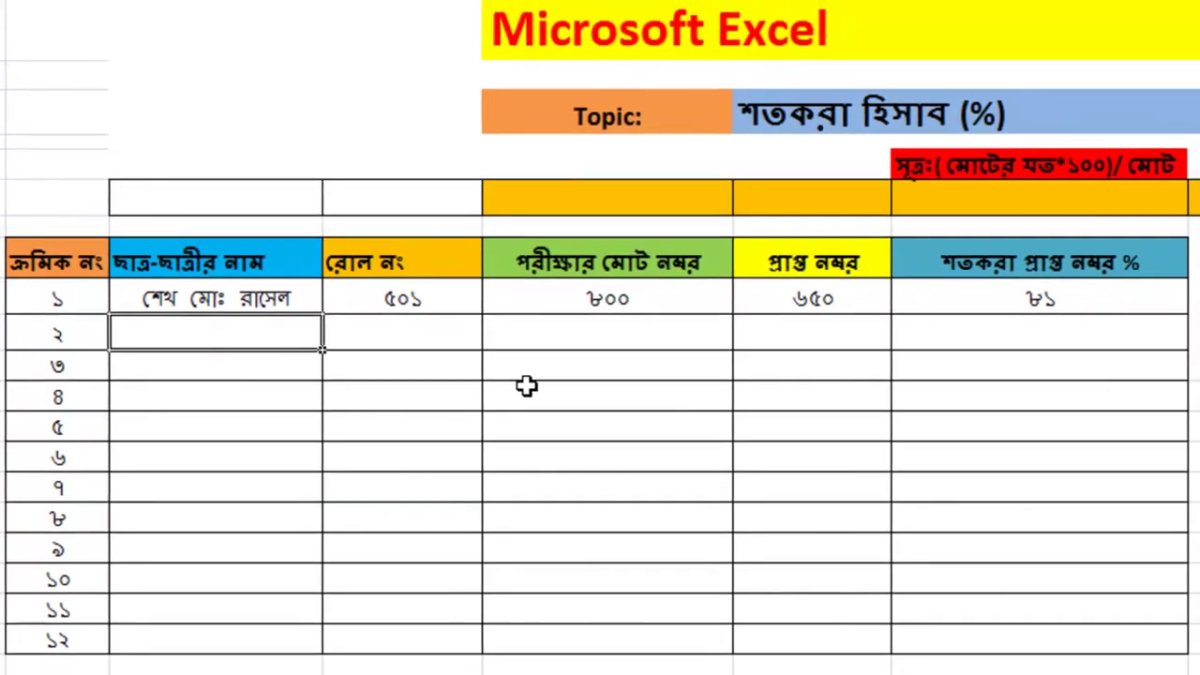
pyautogui.write('m')
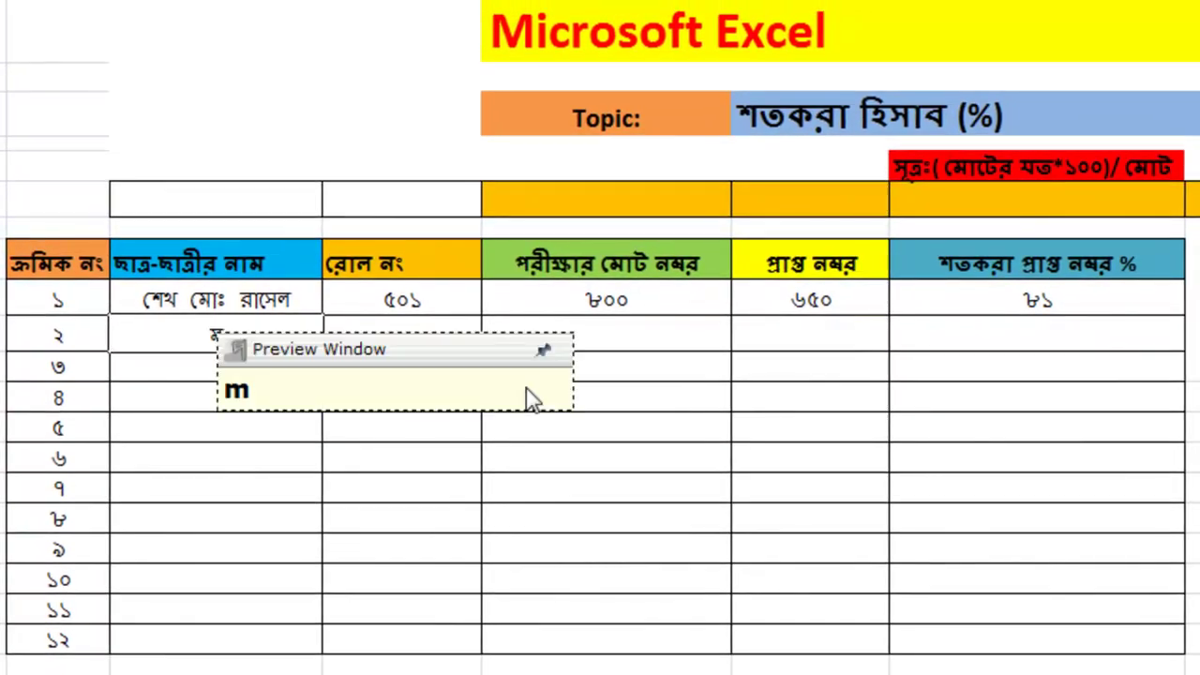
pyautogui.write('O')
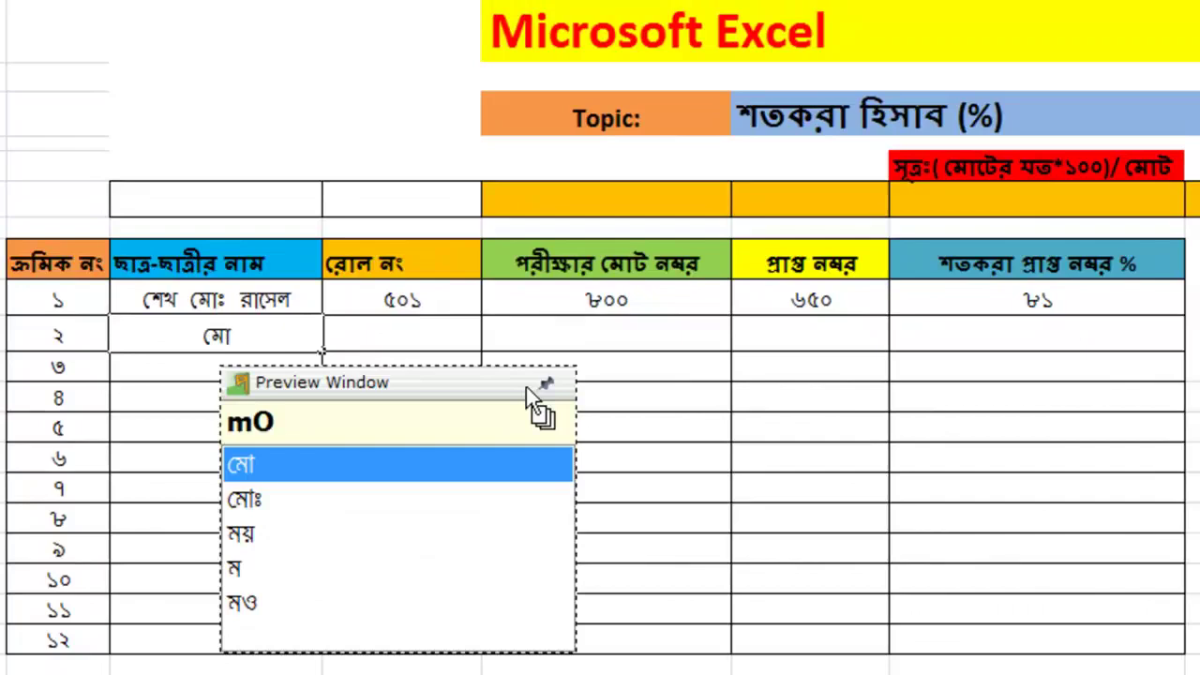
pyautogui.write(':')
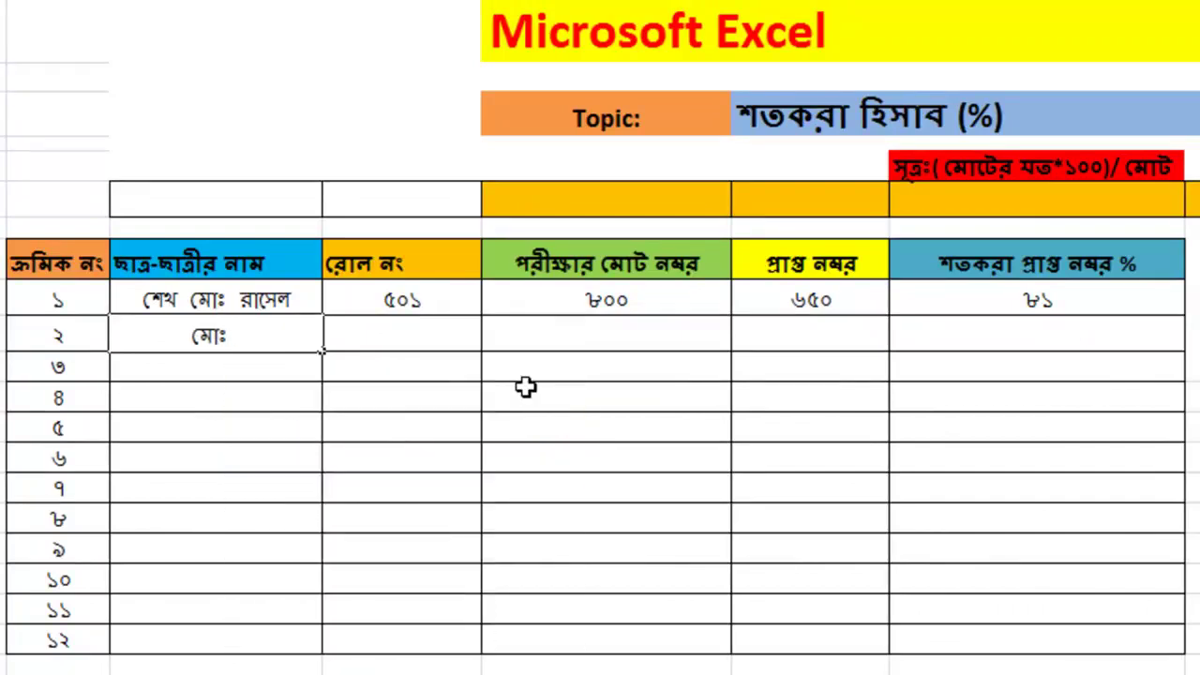
pyautogui.write(' me')
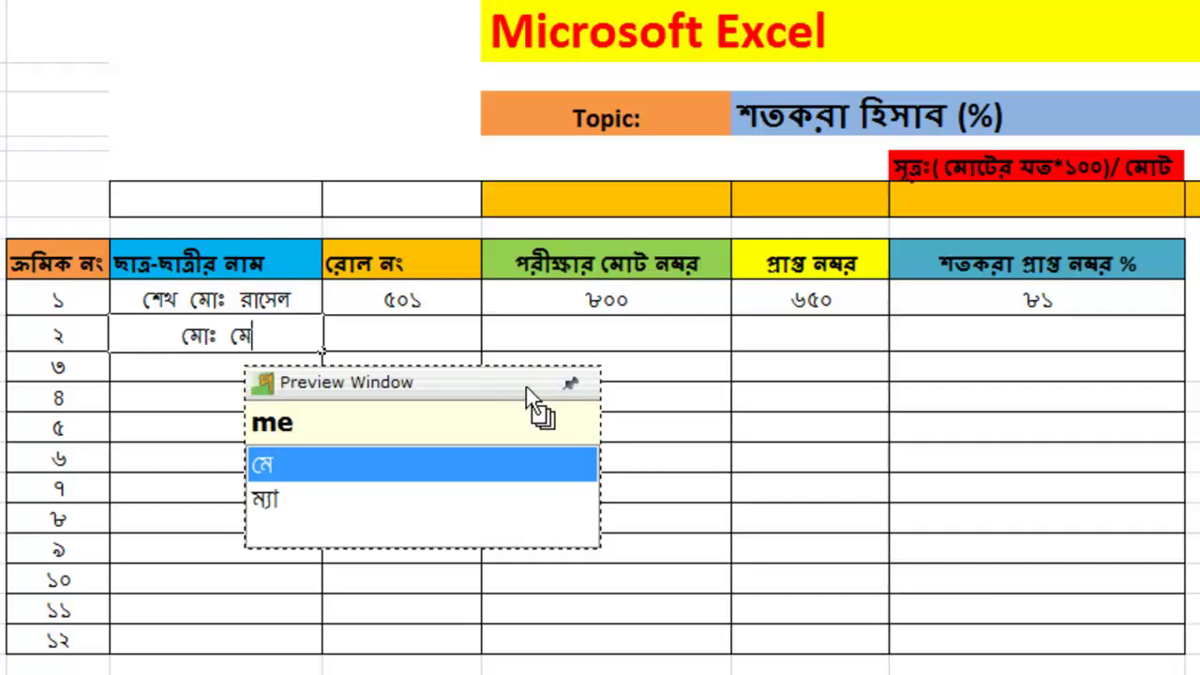
pyautogui.press('BackSpace')
pyautogui.write('Omin')
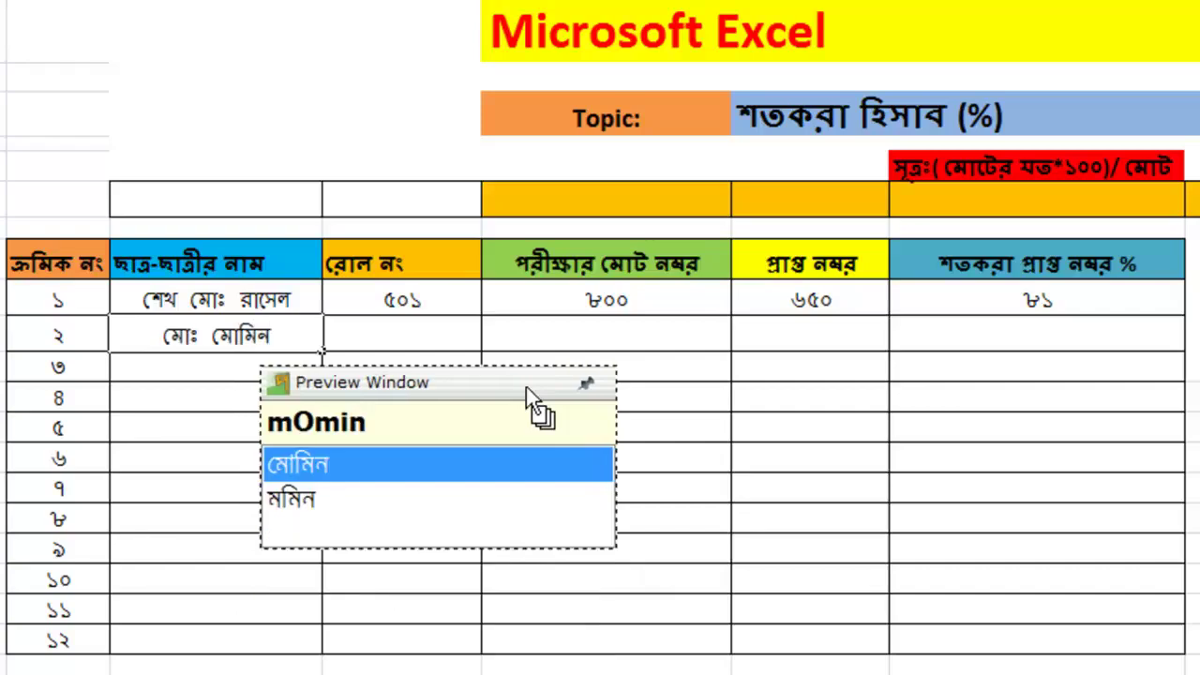
pyautogui.press('Tab')
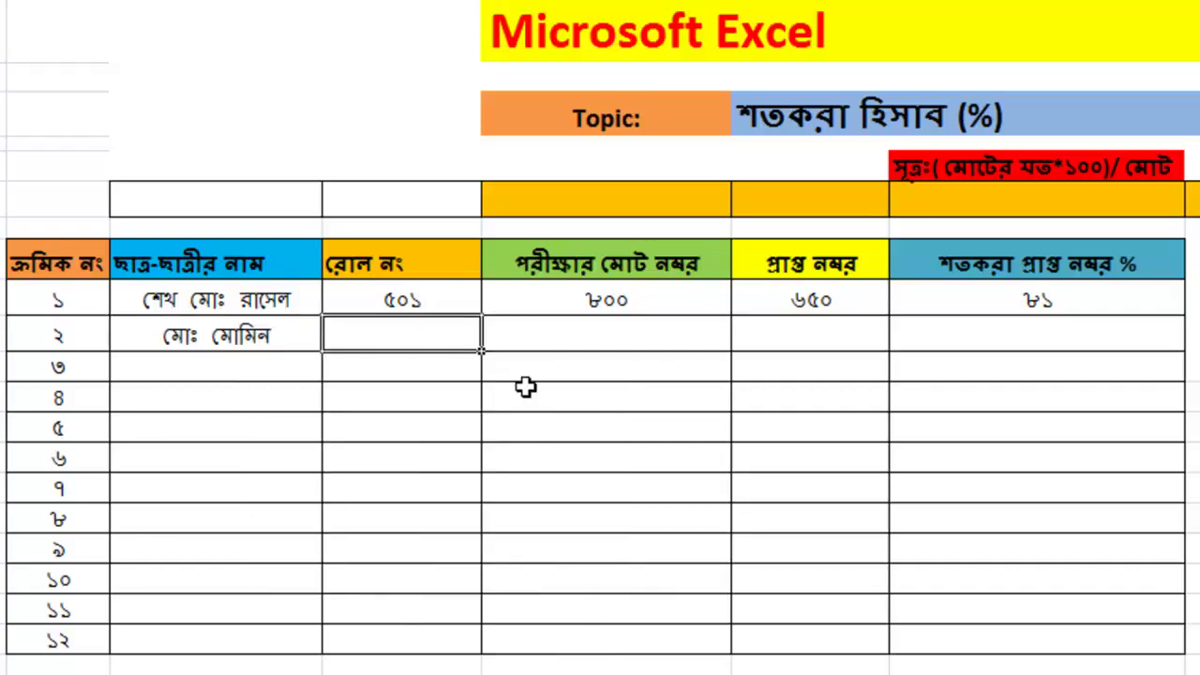
# Left-align the name column cells with Alt+H, A, L.
pyautogui.moveTo(148, 297)
pyautogui.mouseDown()
pyautogui.moveTo(261, 507)
pyautogui.moveTo(281, 638)
pyautogui.mouseUp()
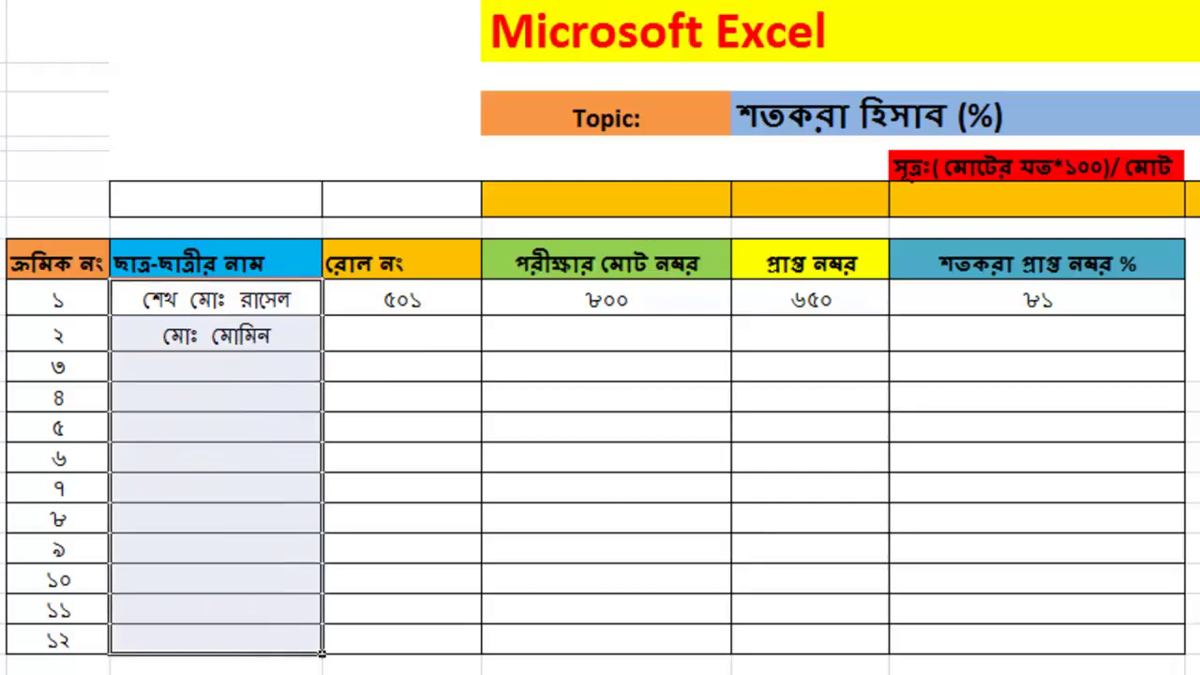
pyautogui.hotkey('alt', 'h')
pyautogui.press('a')
pyautogui.press('l')
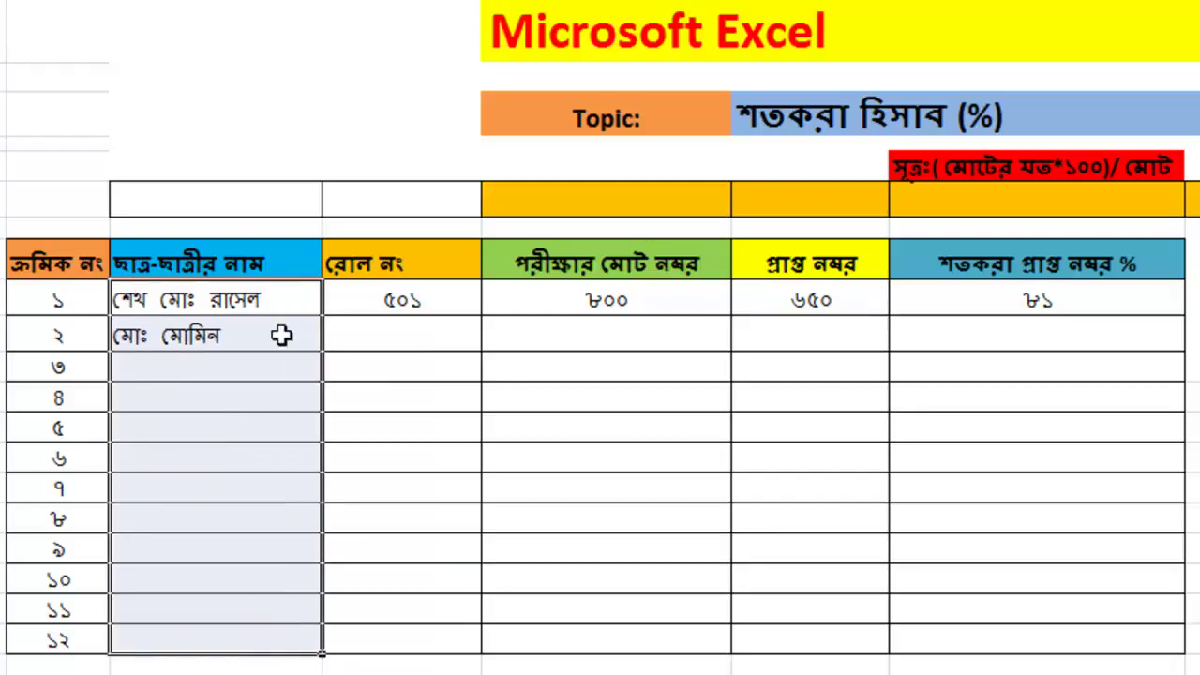
# Enter roll ৫০২, total ৮০০ and obtained marks ৬৯০ for the second student.
pyautogui.click(383, 341)
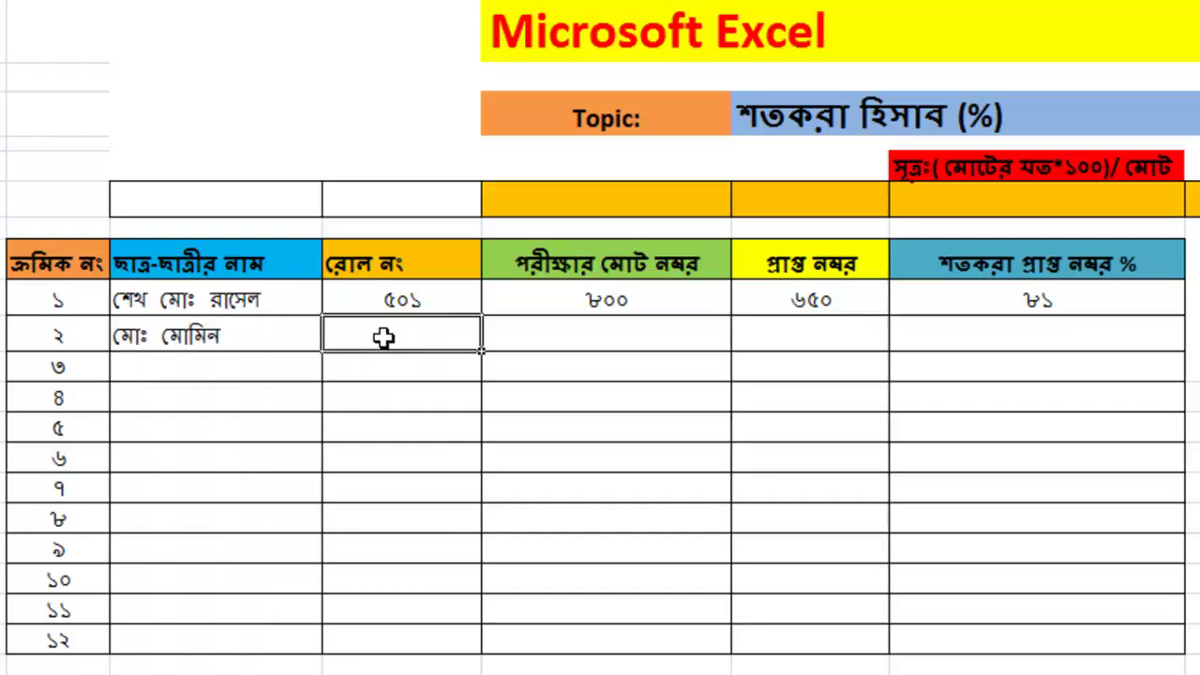
pyautogui.write('502')
pyautogui.press('Return')
pyautogui.click(614, 333)
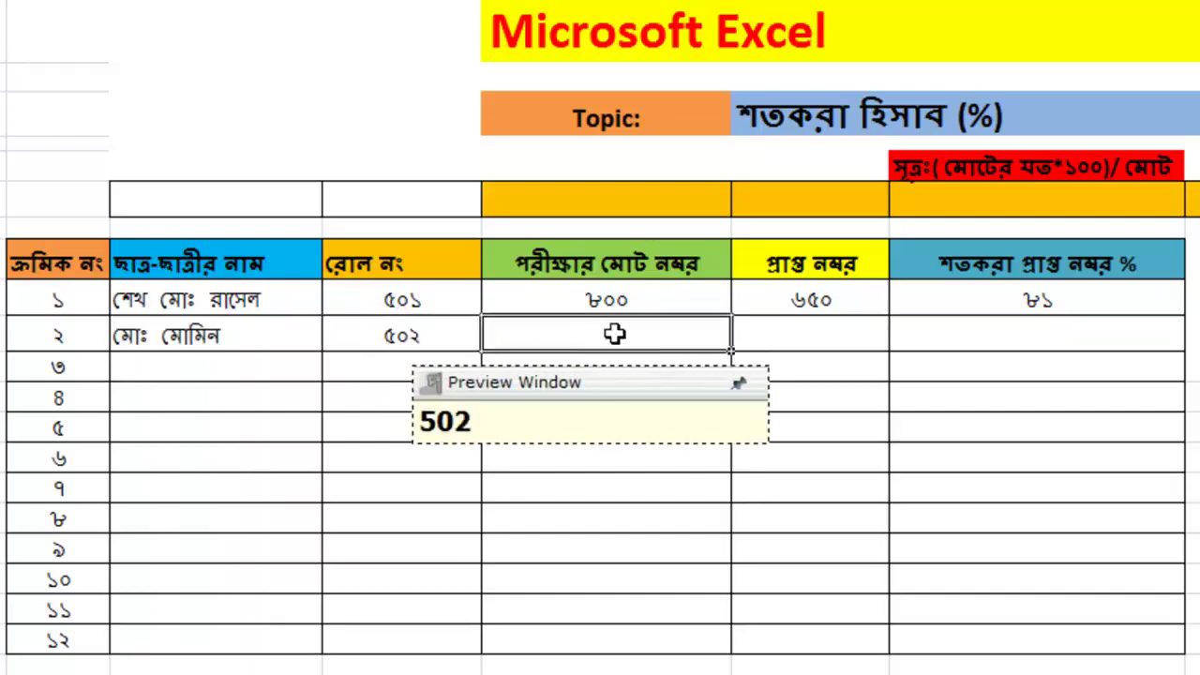
pyautogui.write('800')
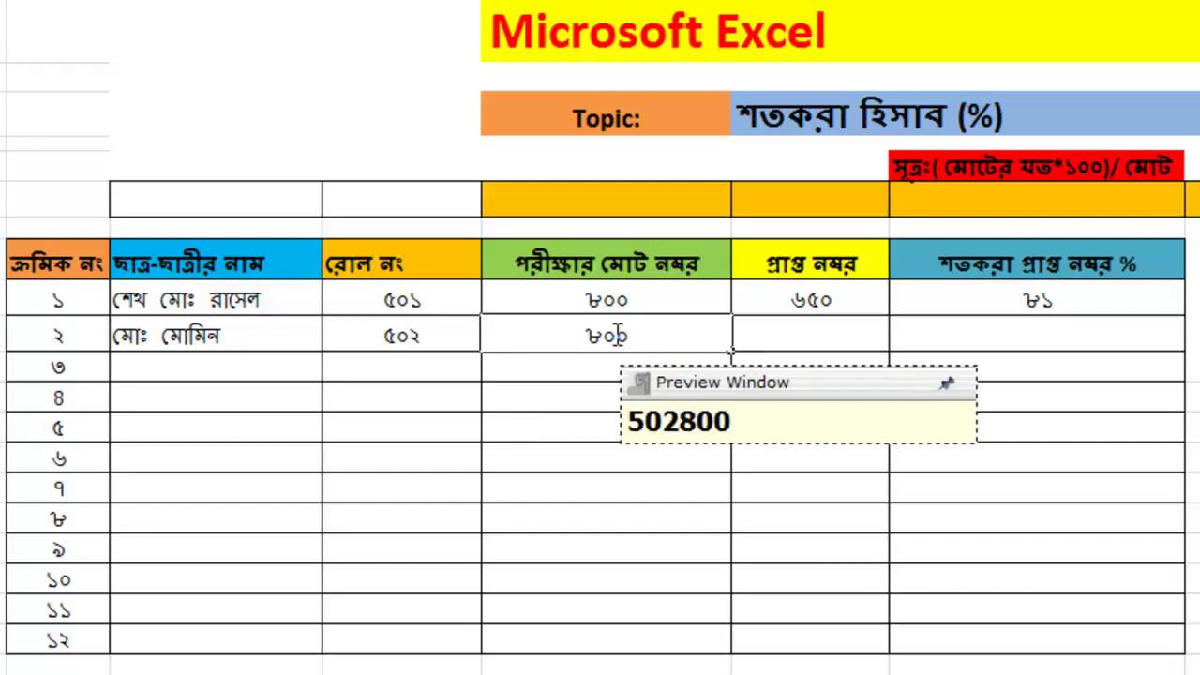
pyautogui.press('Return')
pyautogui.click(814, 334)
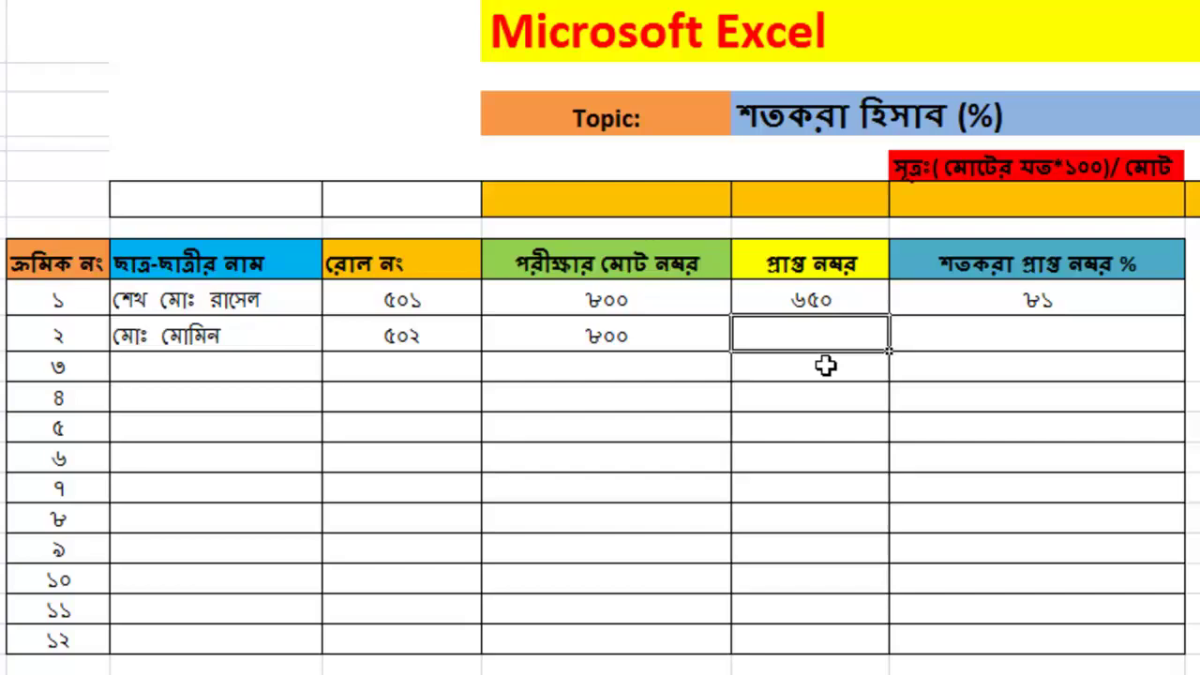
pyautogui.write('6')
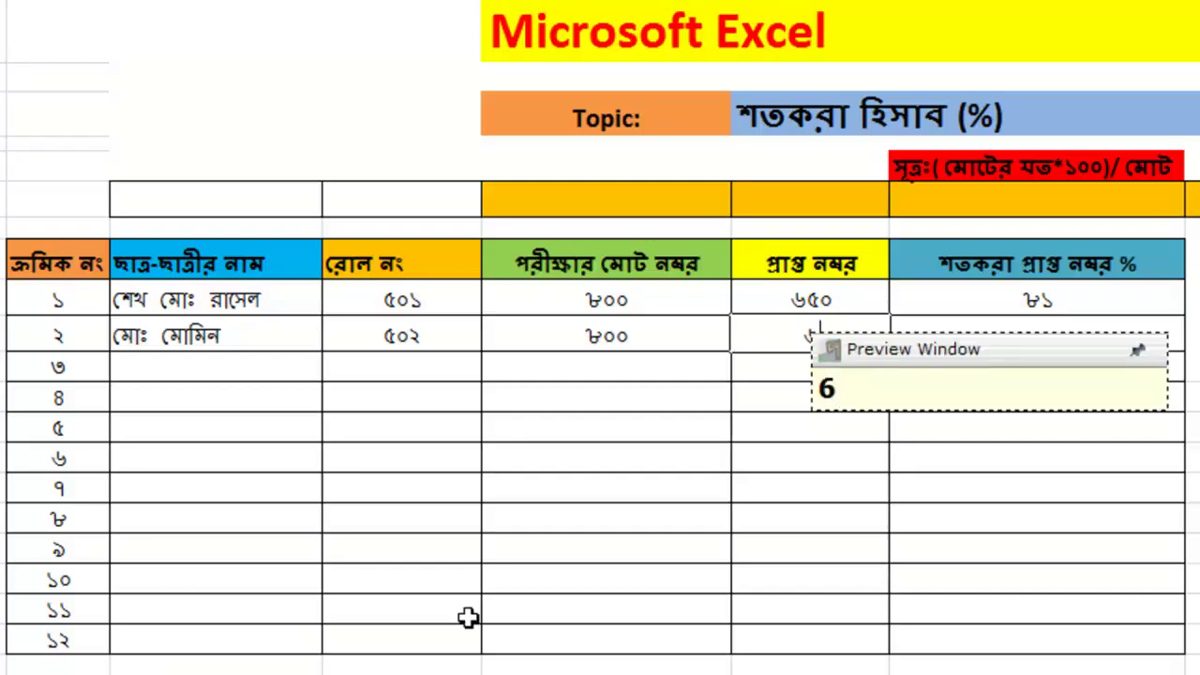
pyautogui.write('90')
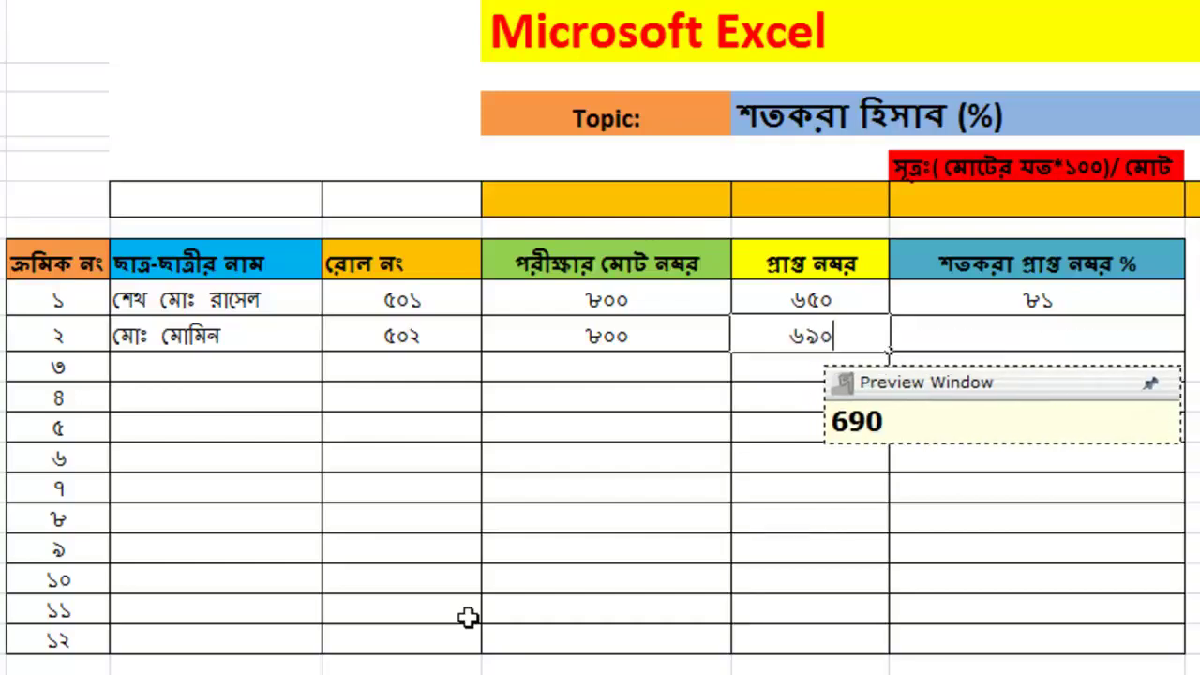
pyautogui.press('Return')
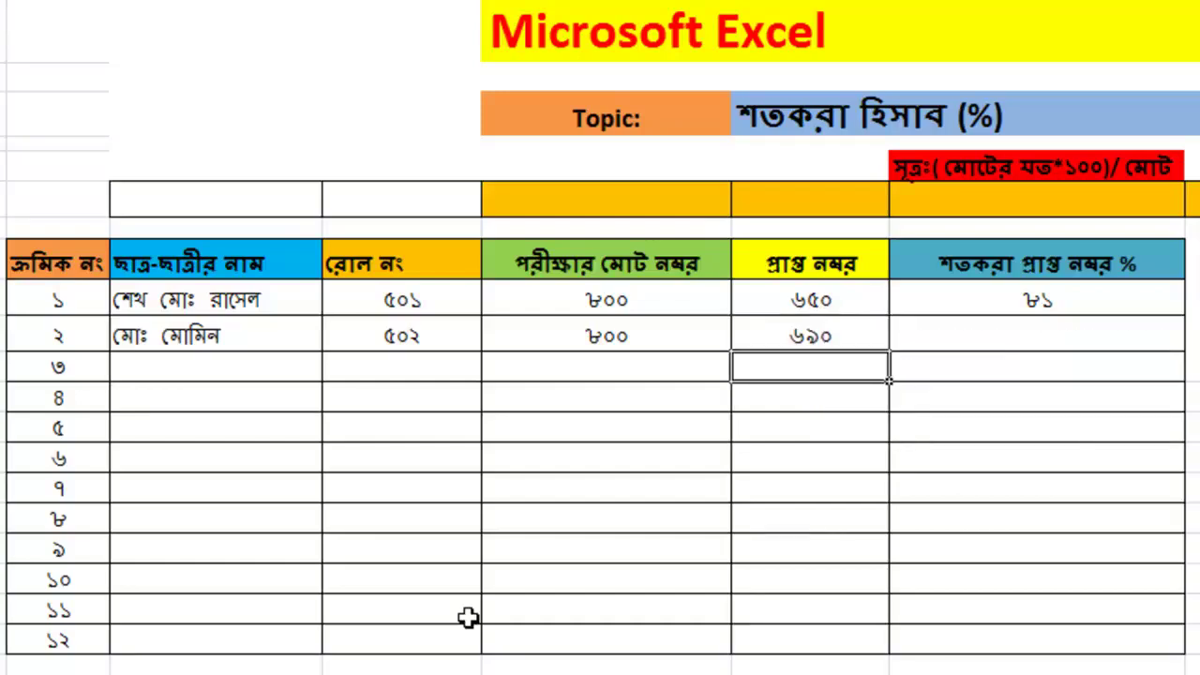
# Fill the percentage formula from G9 down to G10, giving ৮৬.
pyautogui.click(1035, 300)
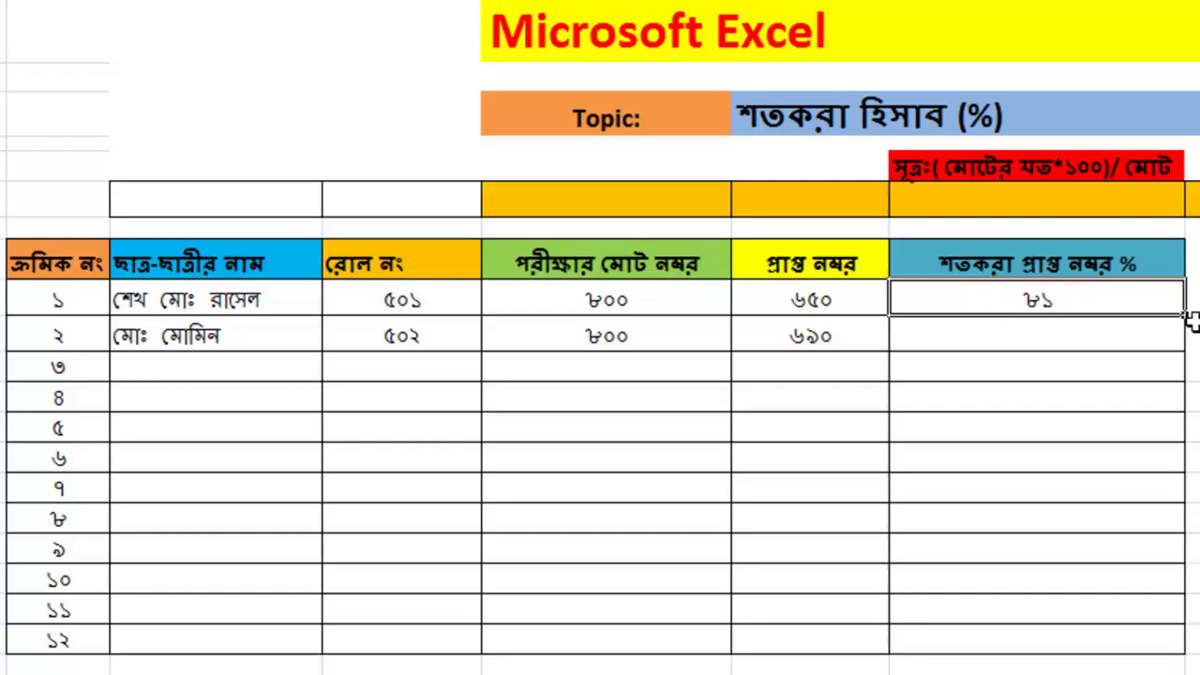
pyautogui.moveTo(1185, 317); pyautogui.dragTo(1183, 349)
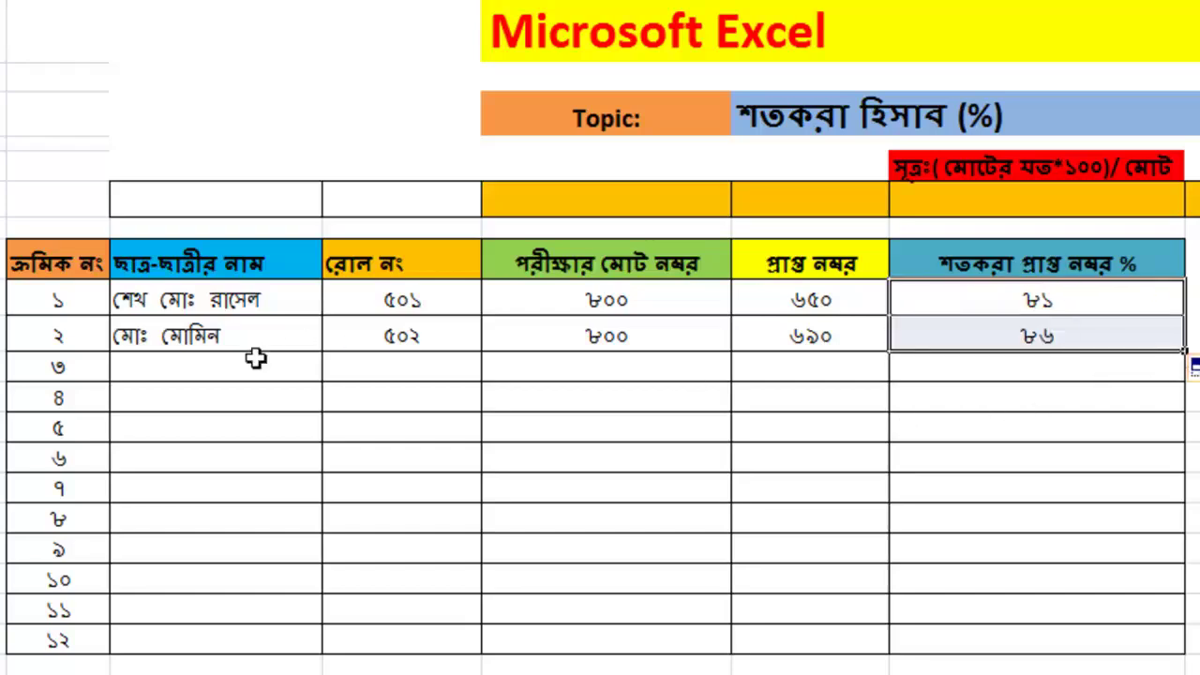
pyautogui.doubleClick(233, 372)
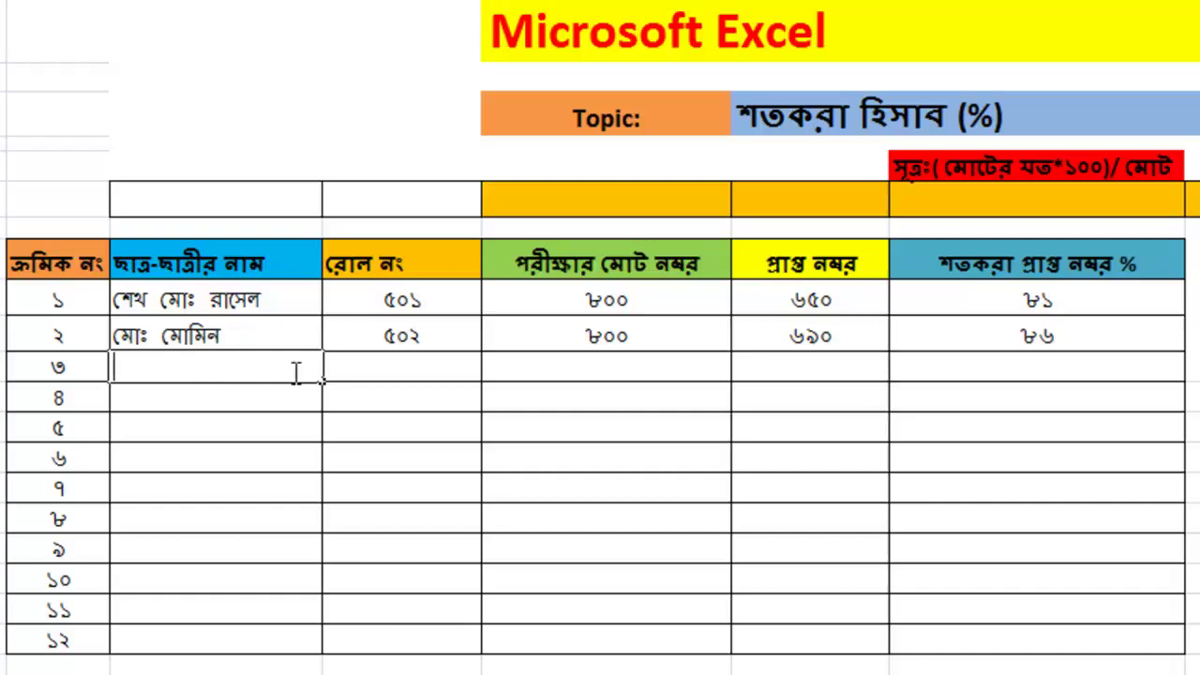
# Enter and correct the third student's name in C11.
pyautogui.write('m')
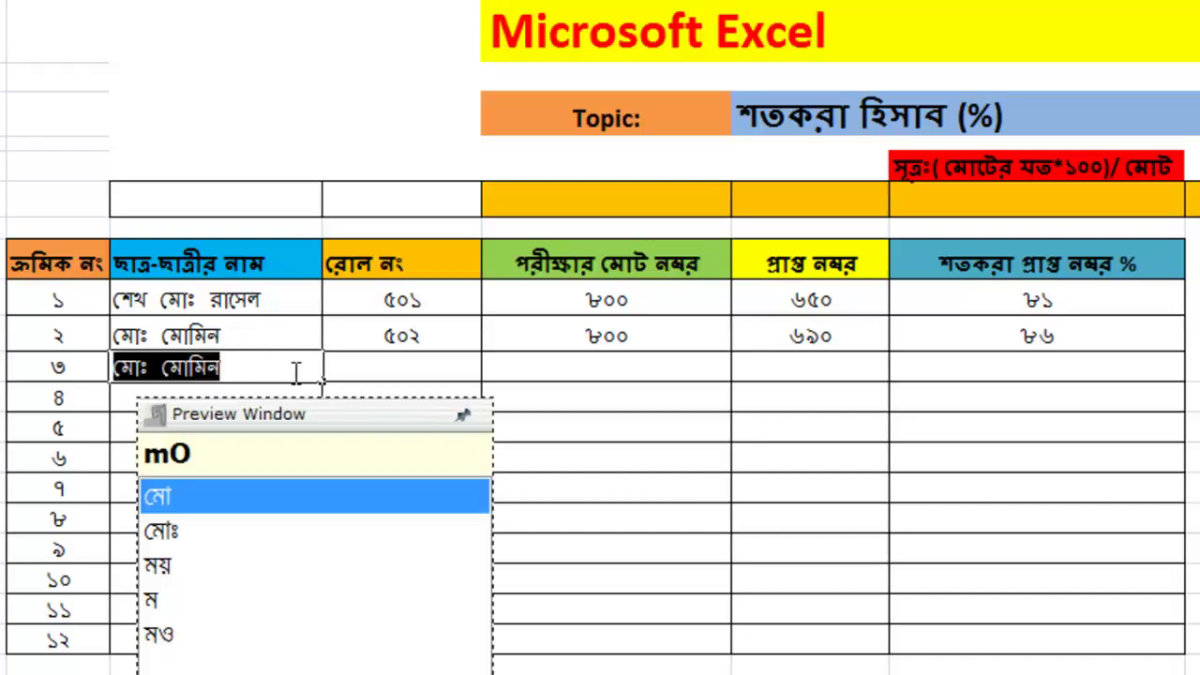
pyautogui.press('Tab')
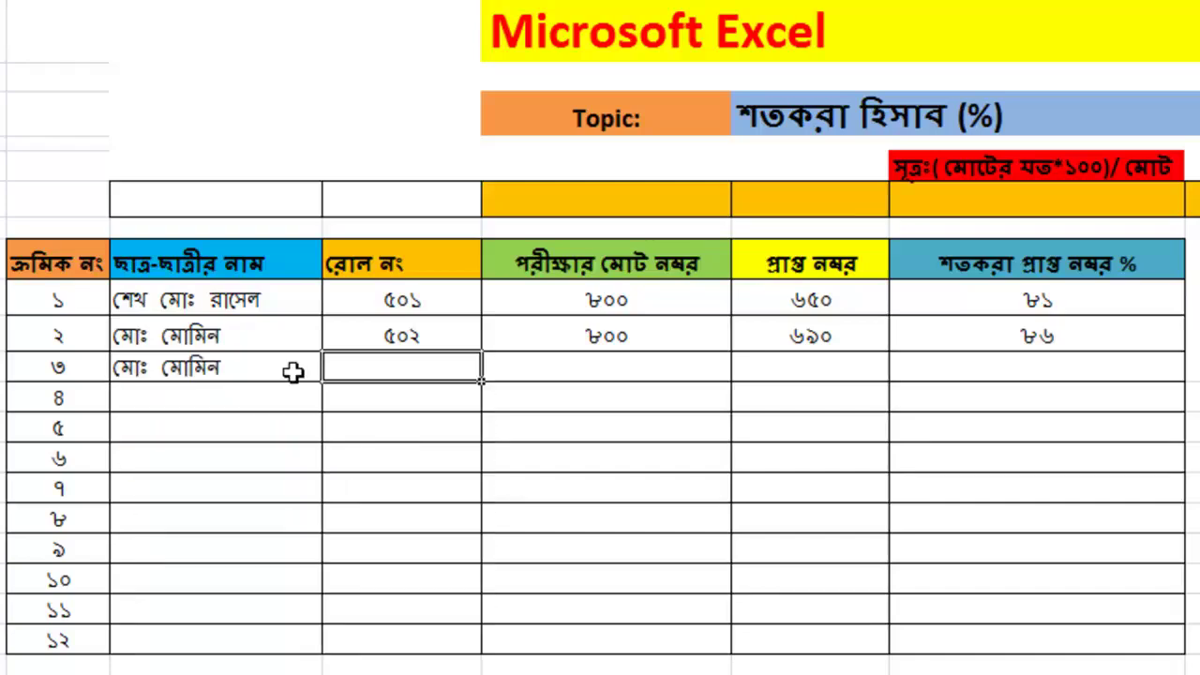
pyautogui.doubleClick(272, 373)
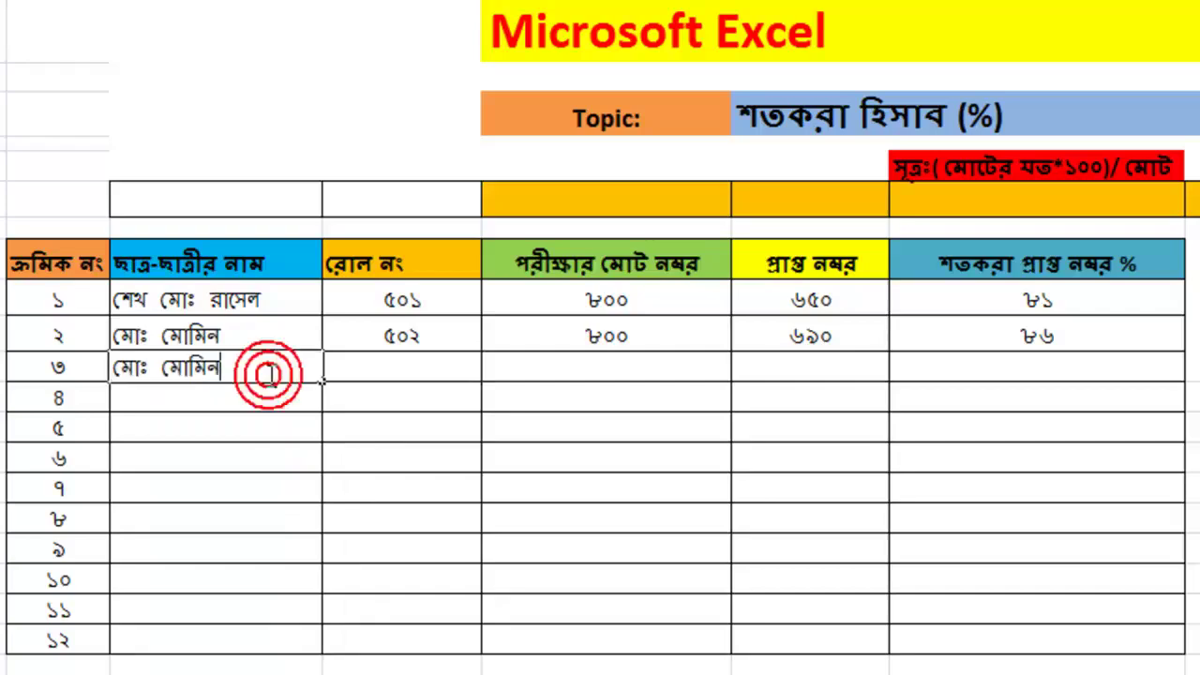
pyautogui.press('BackSpace')
pyautogui.press('BackSpace')
pyautogui.press('BackSpace')
pyautogui.press('BackSpace')
pyautogui.press('BackSpace')
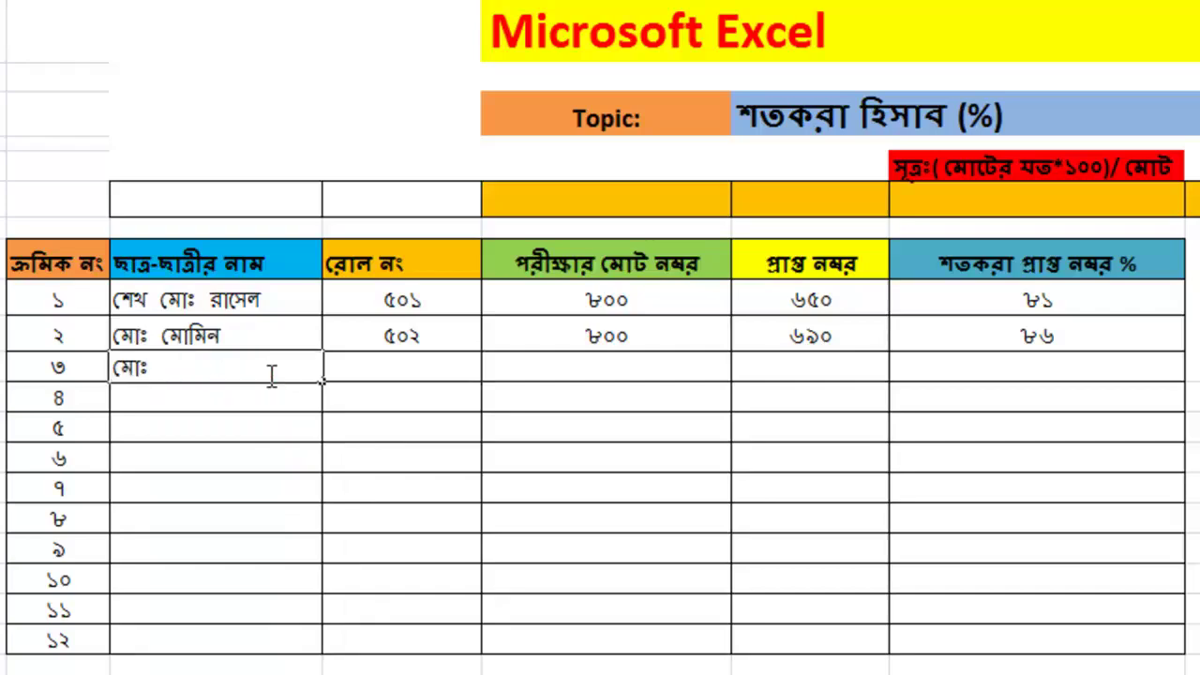
pyautogui.write('kao')
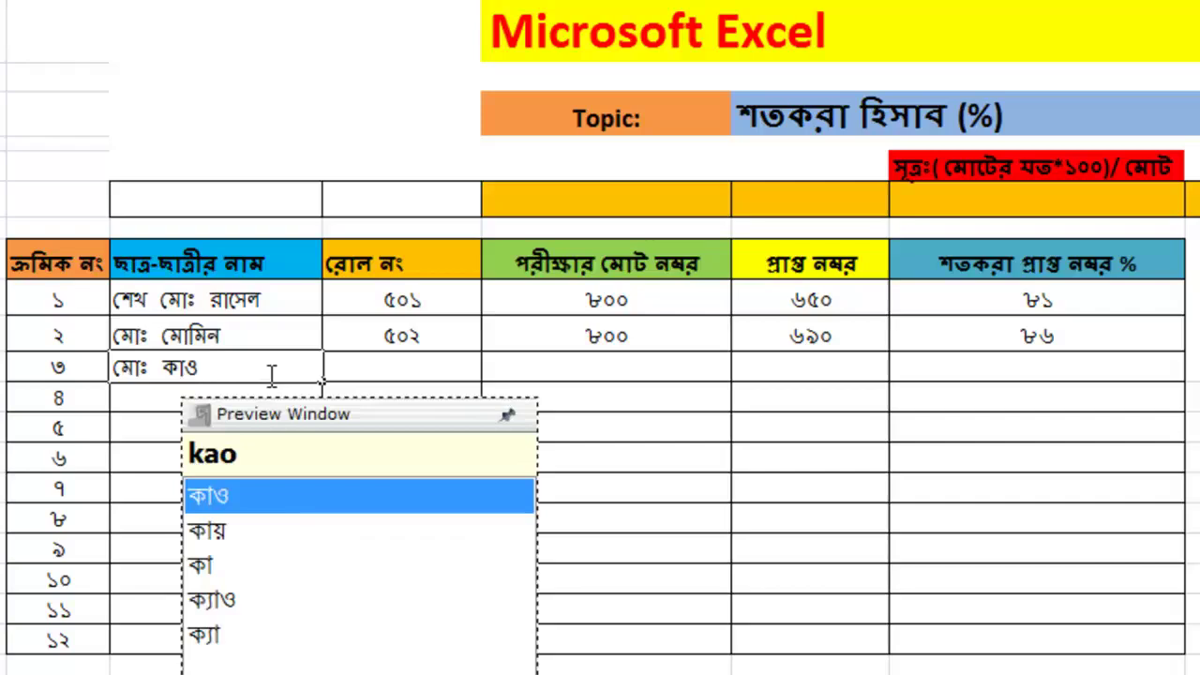
pyautogui.write('sar')
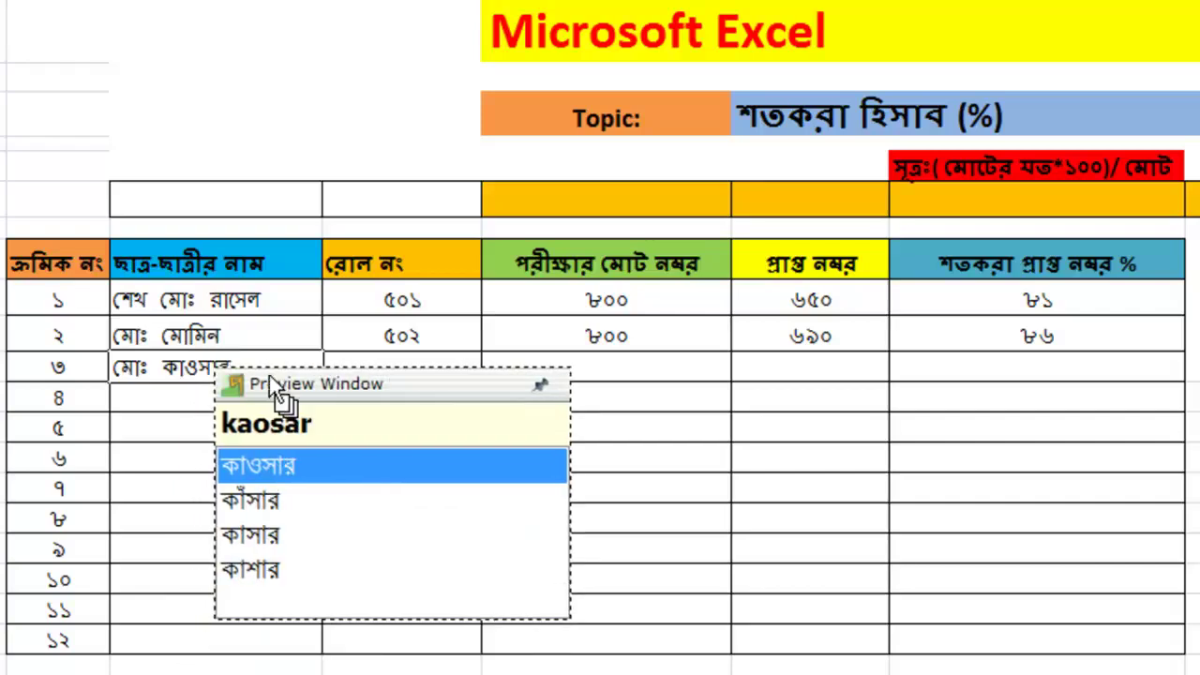
pyautogui.press('space')
# Enter roll ৫০৩, total ৮০০ and obtained marks ৫০২ for the third student.
pyautogui.click(372, 366)
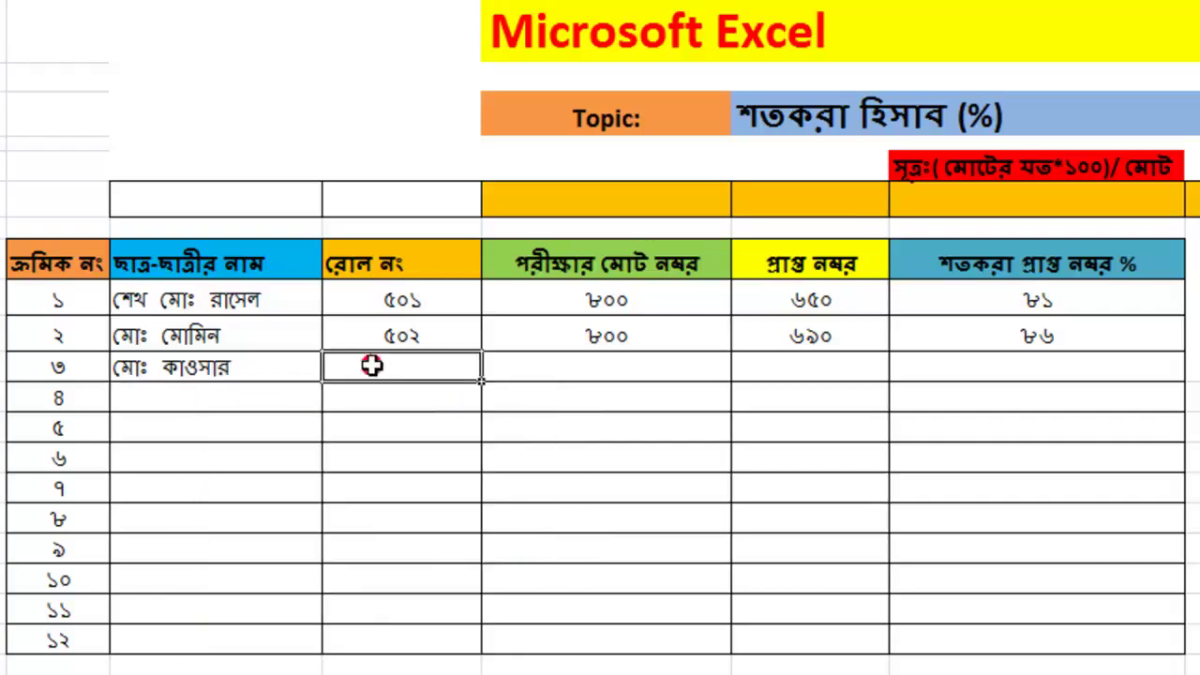
pyautogui.write('5')
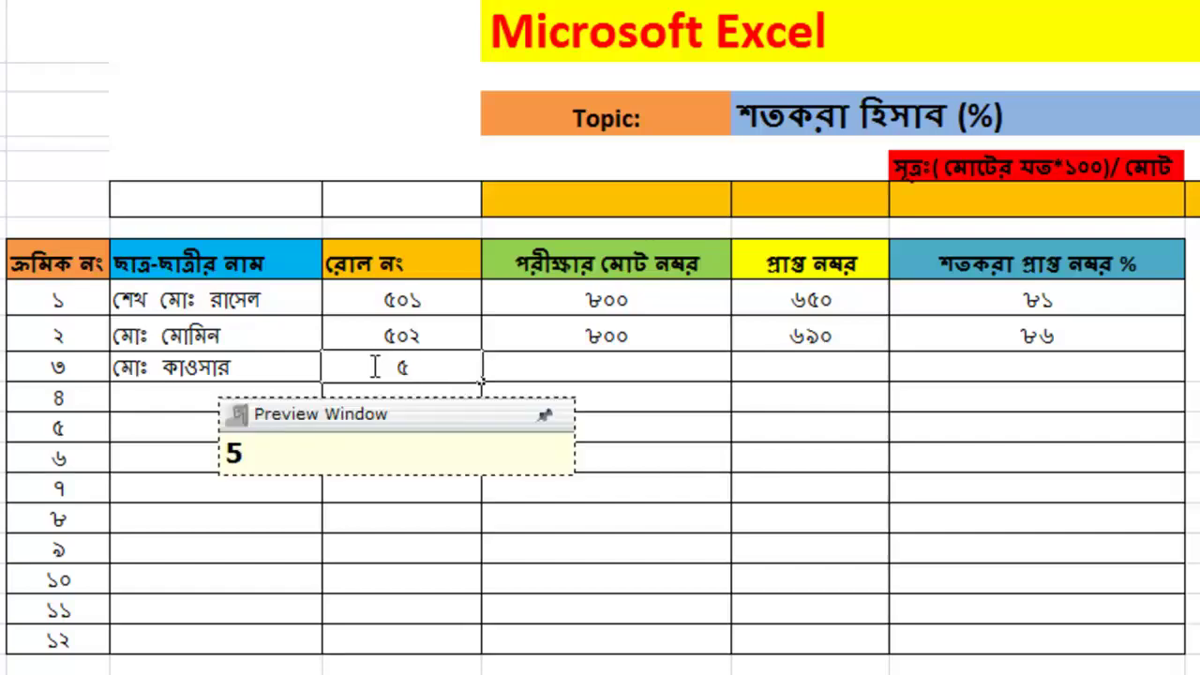
pyautogui.write('03')
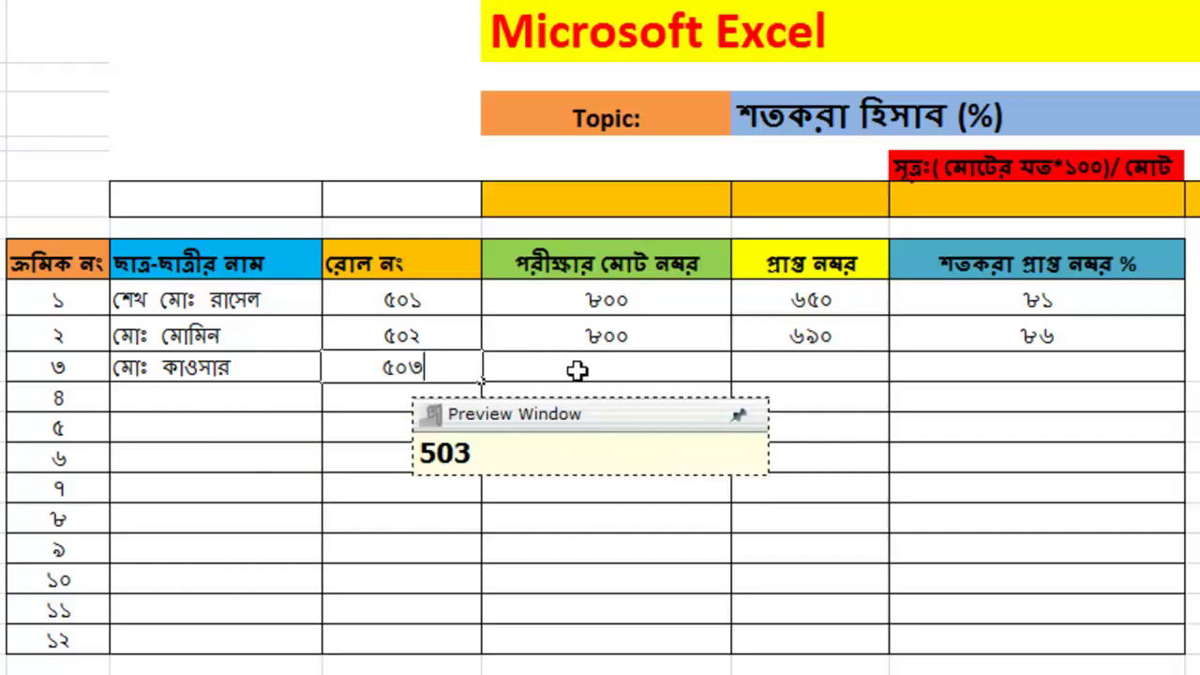
pyautogui.click(579, 374)
pyautogui.write('৮')
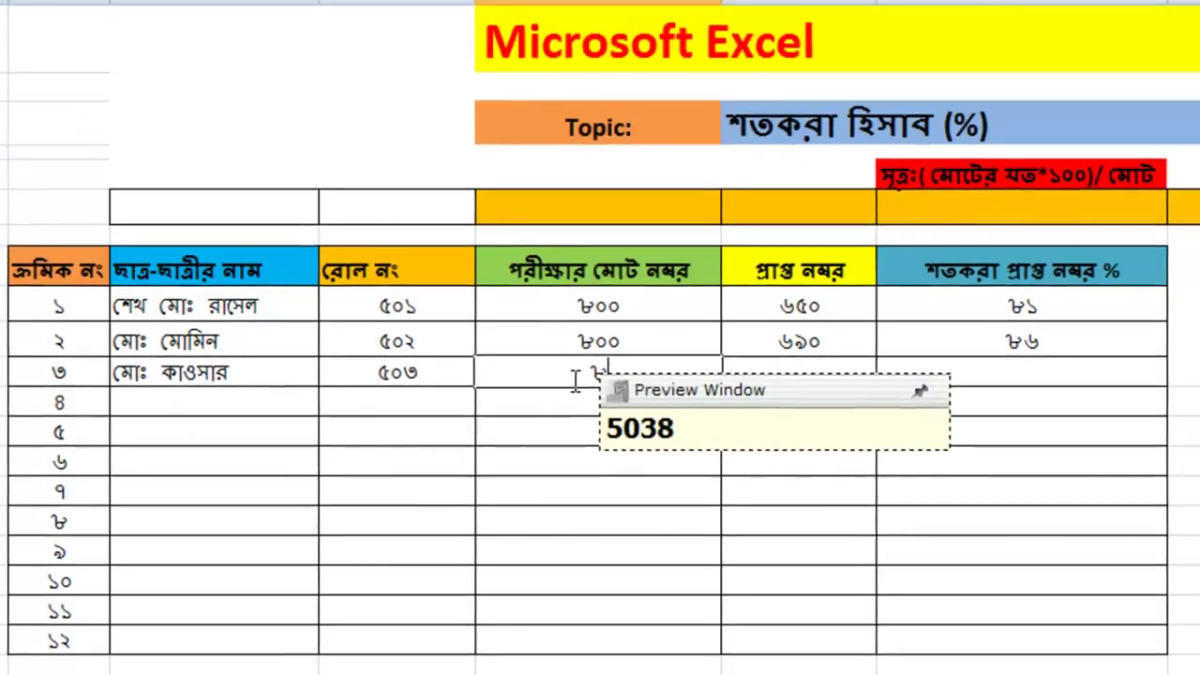
pyautogui.write('০')
pyautogui.write('০')
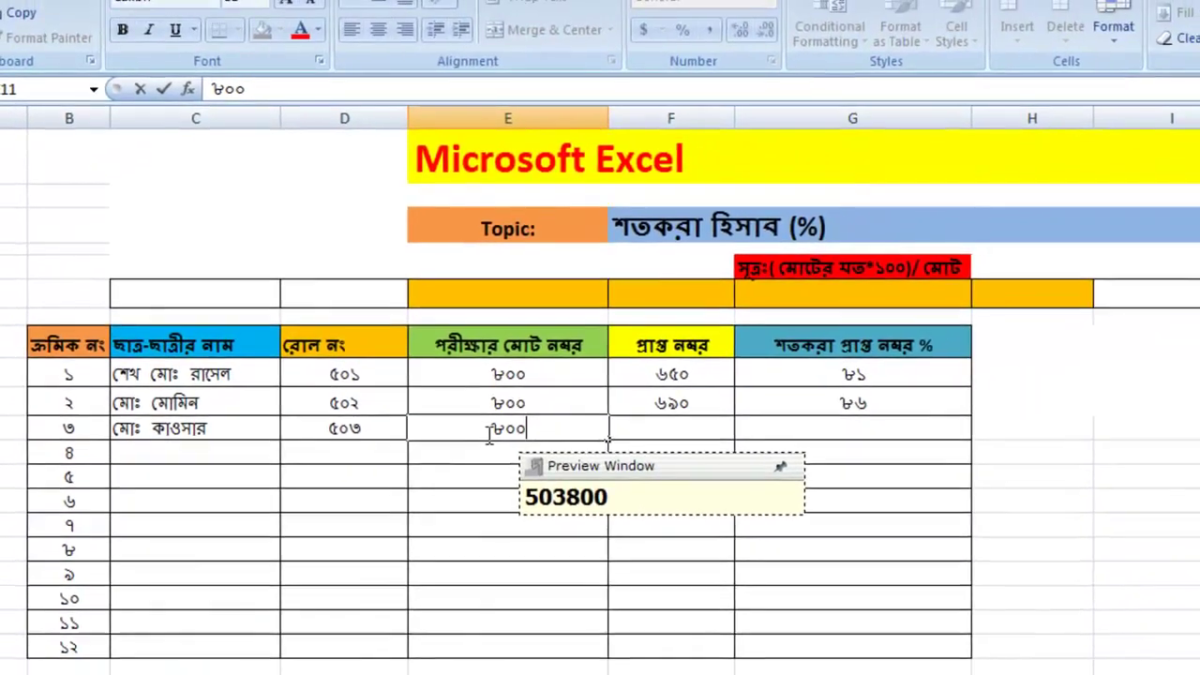
pyautogui.press('Return')
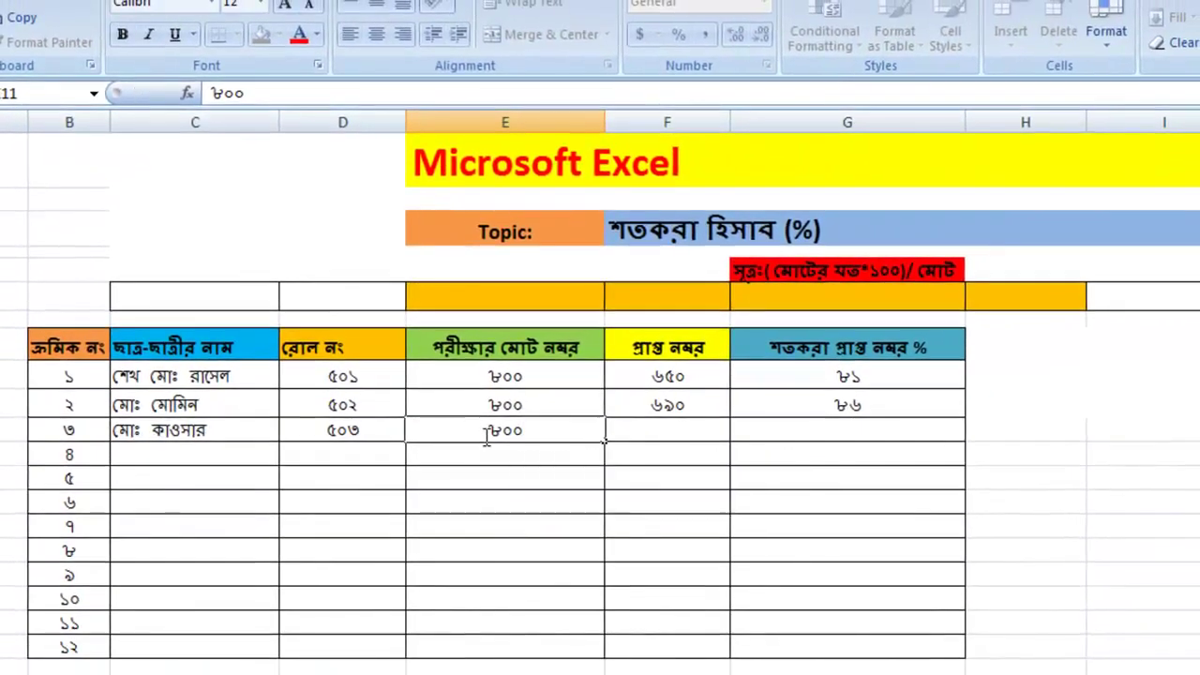
pyautogui.click(654, 428)
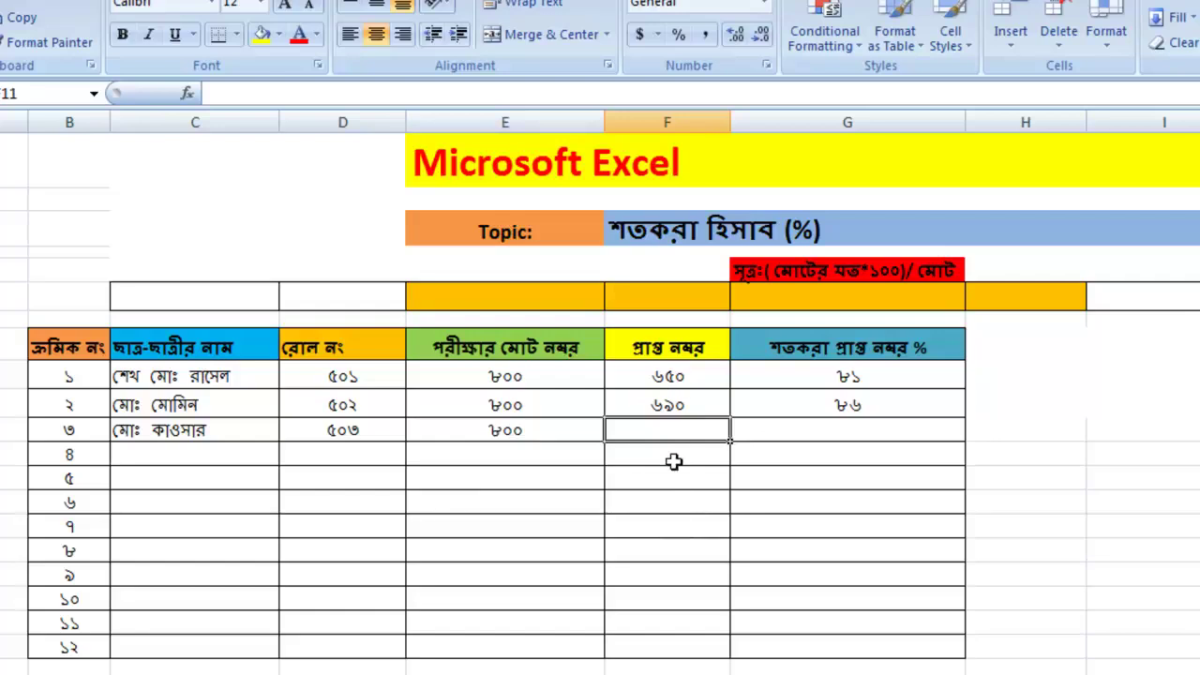
pyautogui.write('৫০')
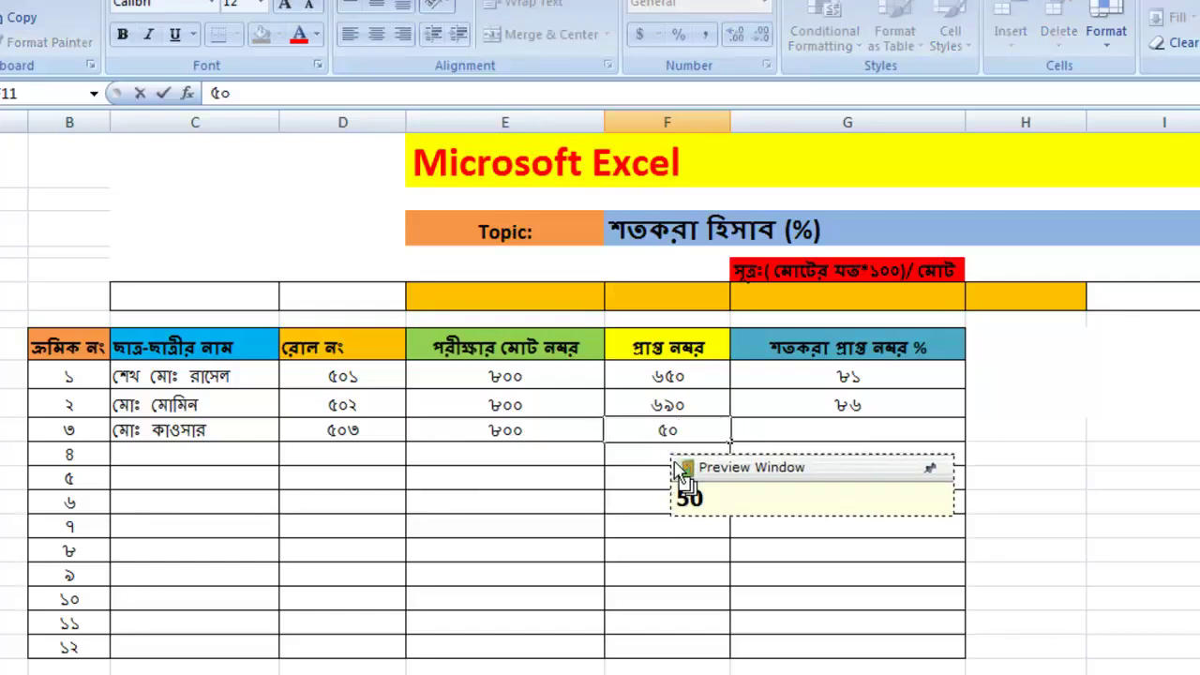
pyautogui.write('২')
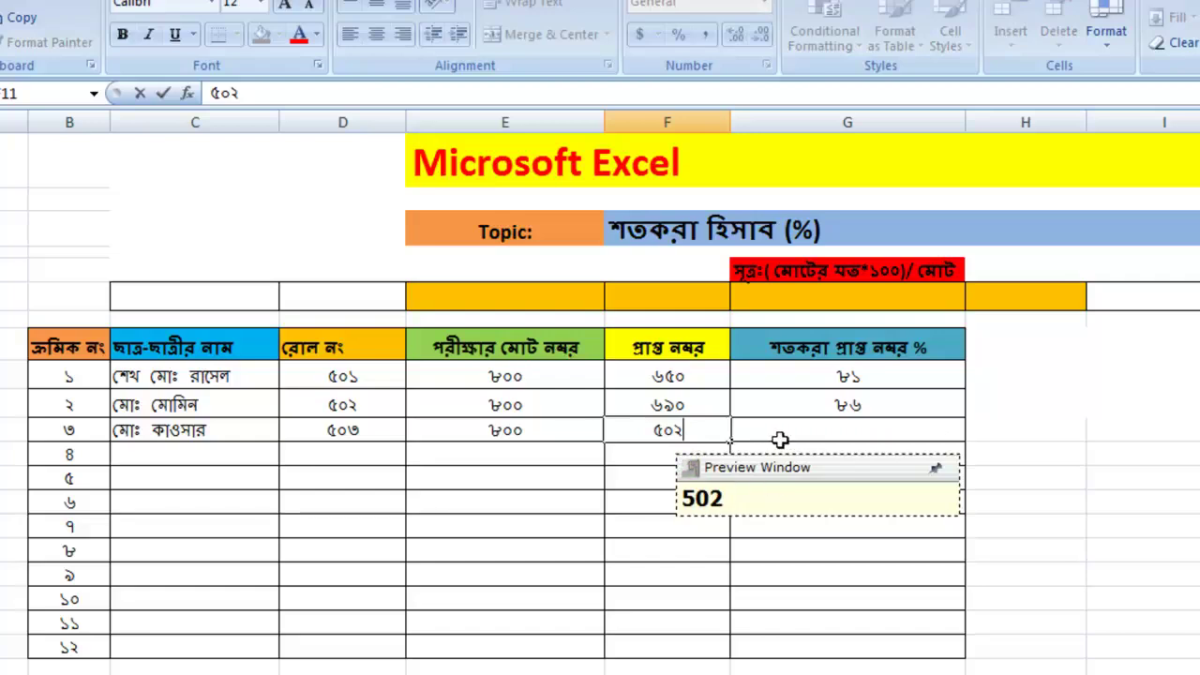
pyautogui.click(783, 435)
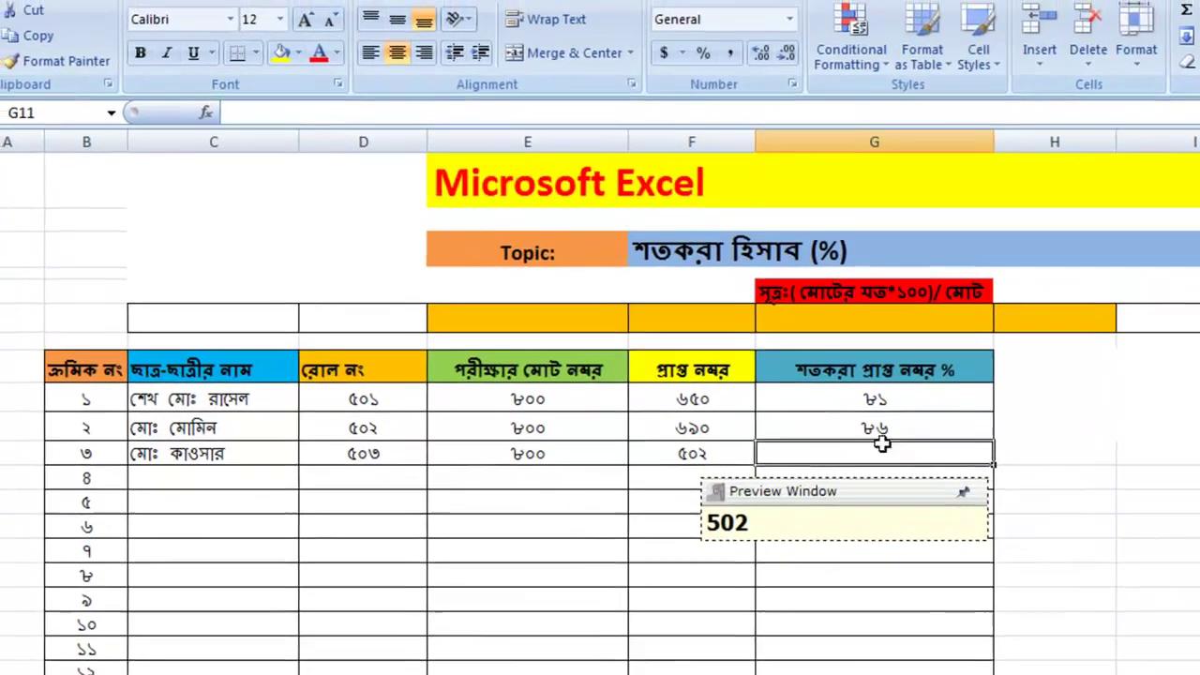
# Fill the percentage formula from G10 down to G11 so it shows ৬৩.
pyautogui.click(886, 404)
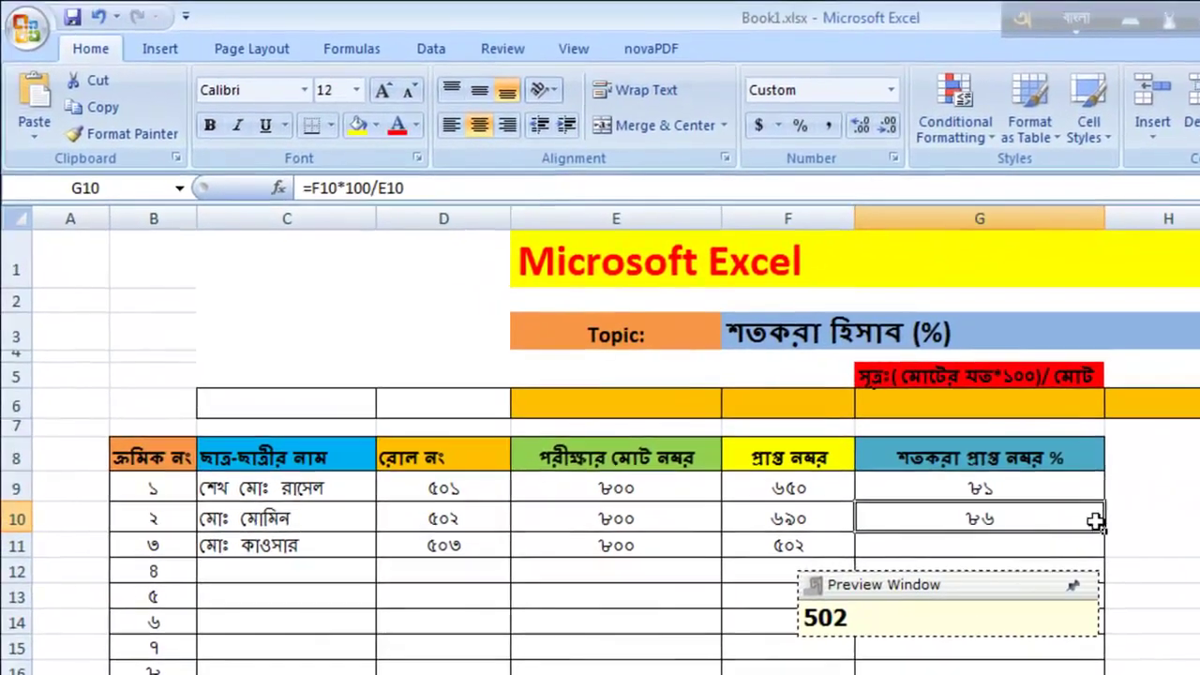
pyautogui.moveTo(1100, 542); pyautogui.dragTo(1093, 553)
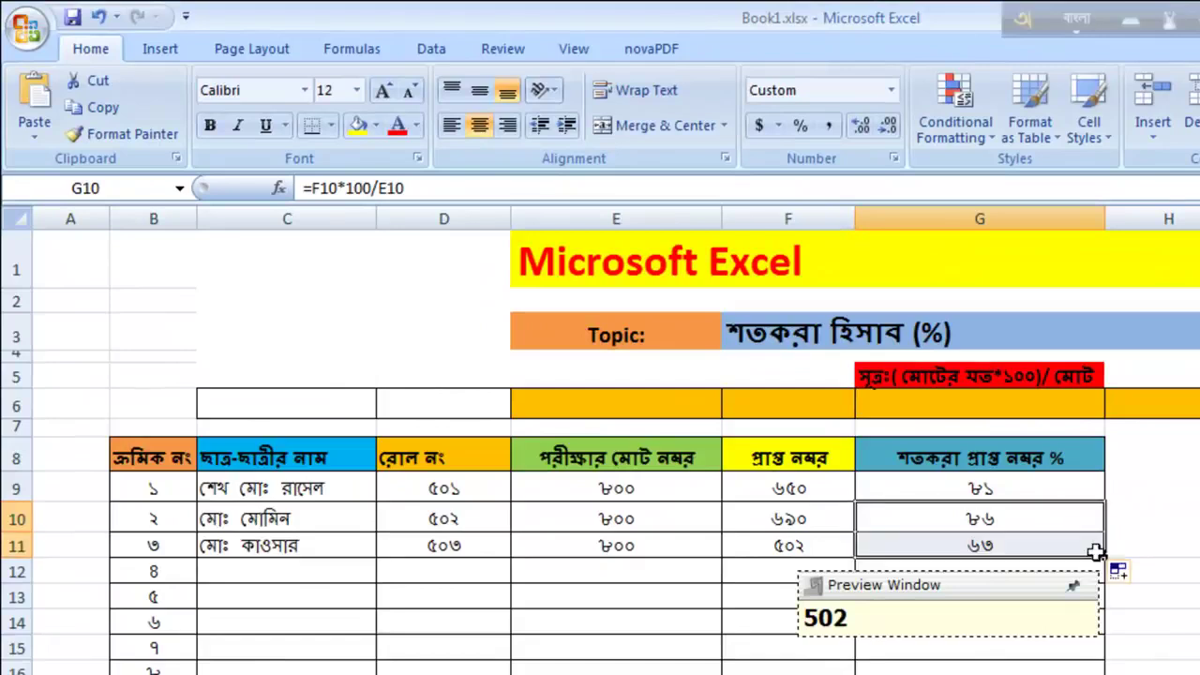
pyautogui.doubleClick(966, 668)
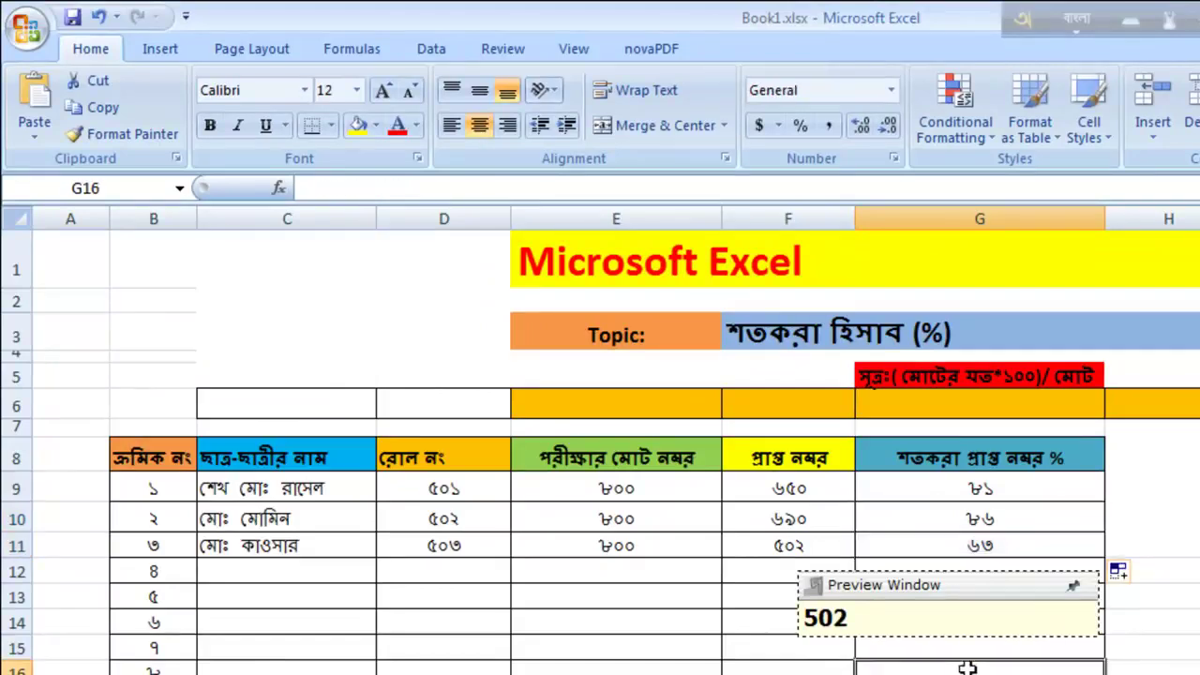
pyautogui.click(1025, 546)
pyautogui.click(1002, 525)
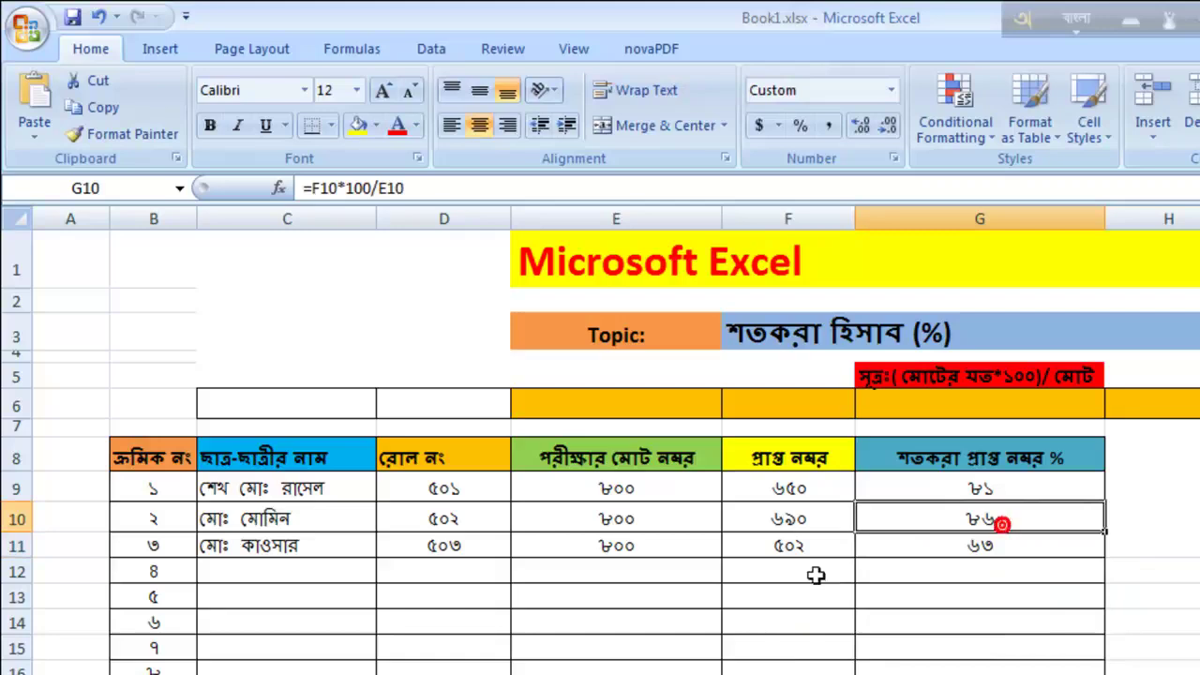
pyautogui.click(309, 569)
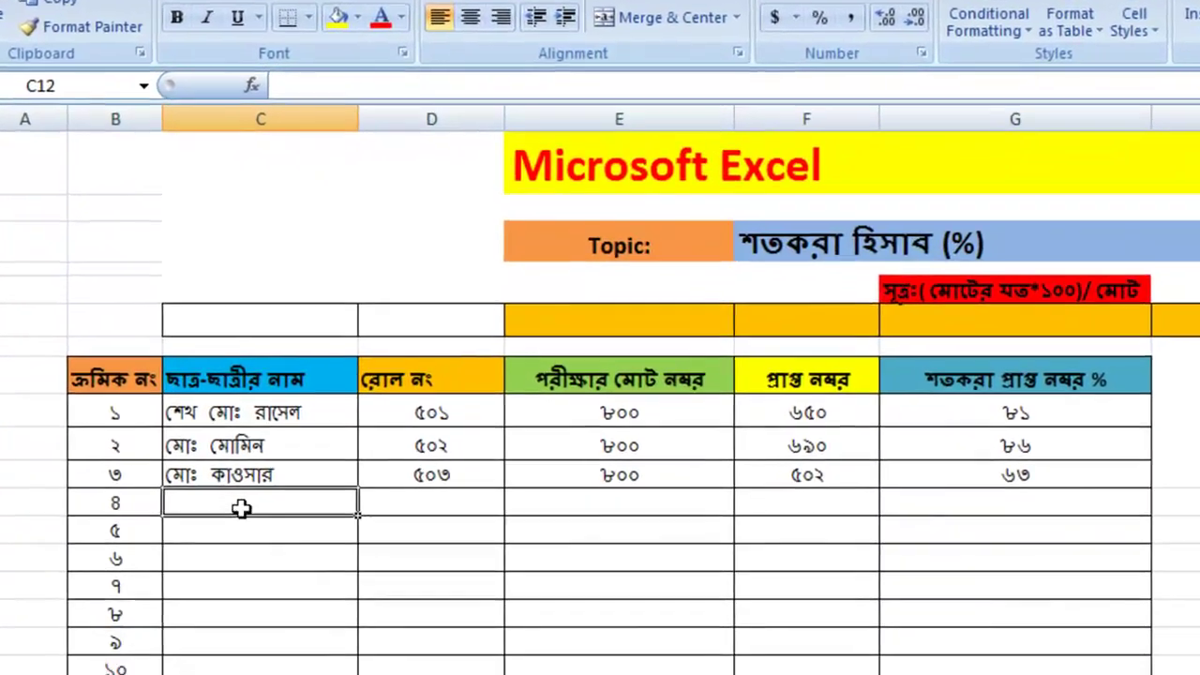
# Type the fourth student's name in C12.
pyautogui.write('m')
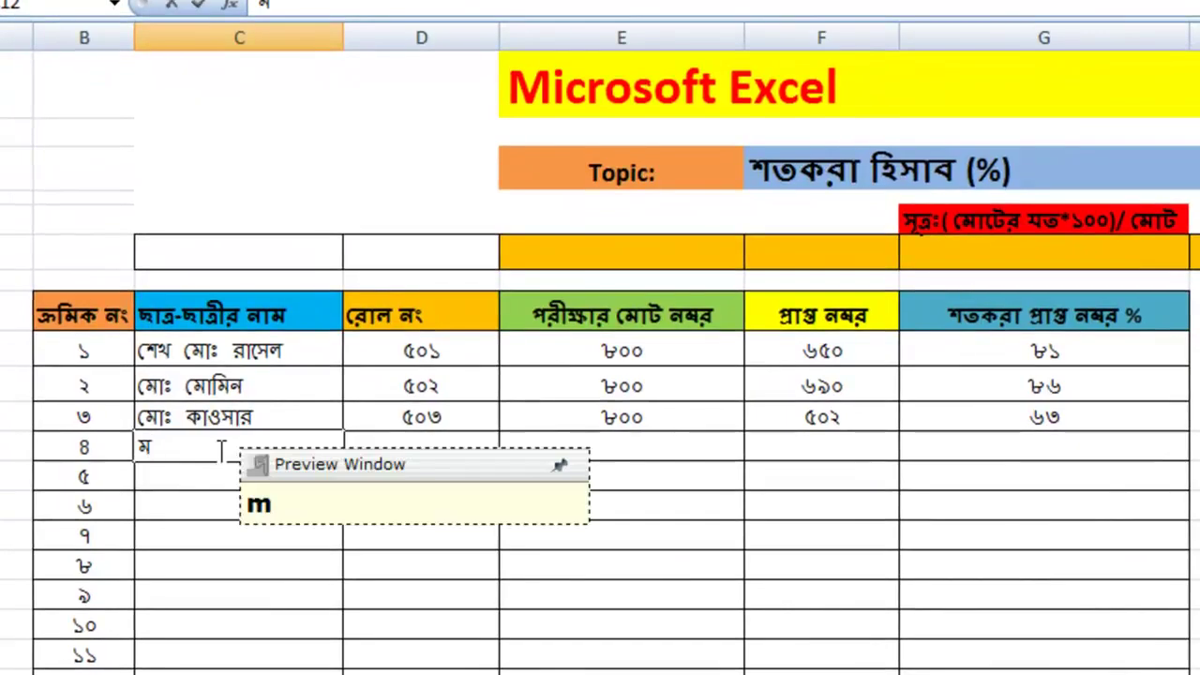
pyautogui.write('O')
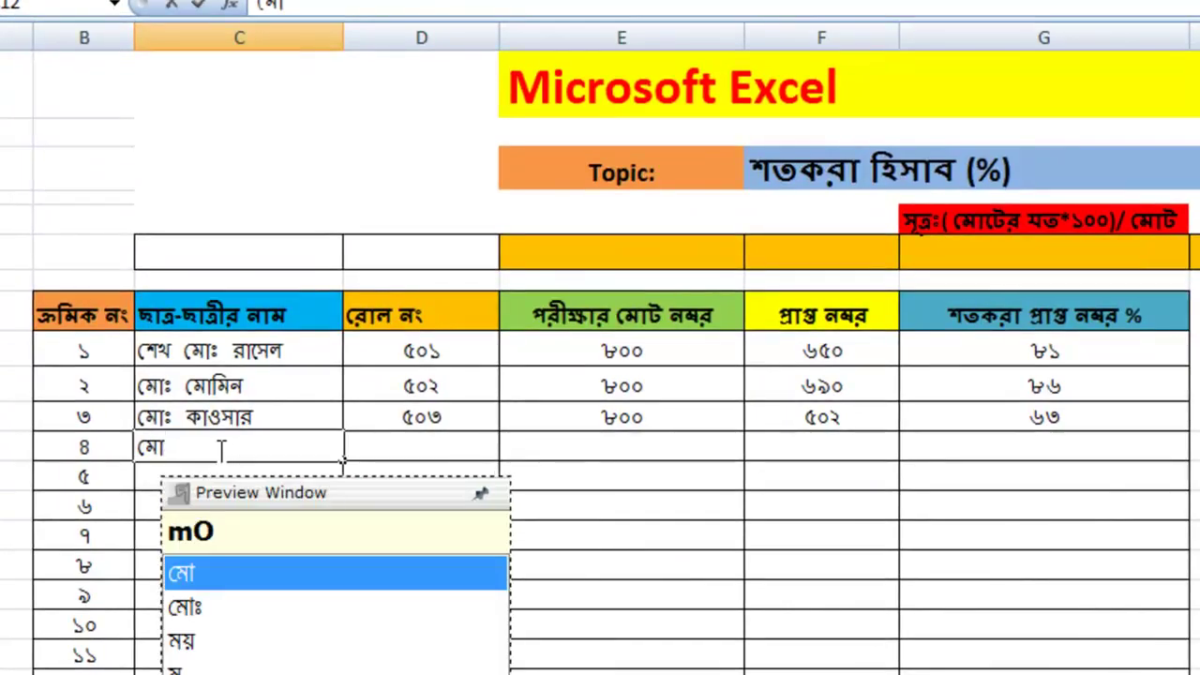
pyautogui.write(': ')
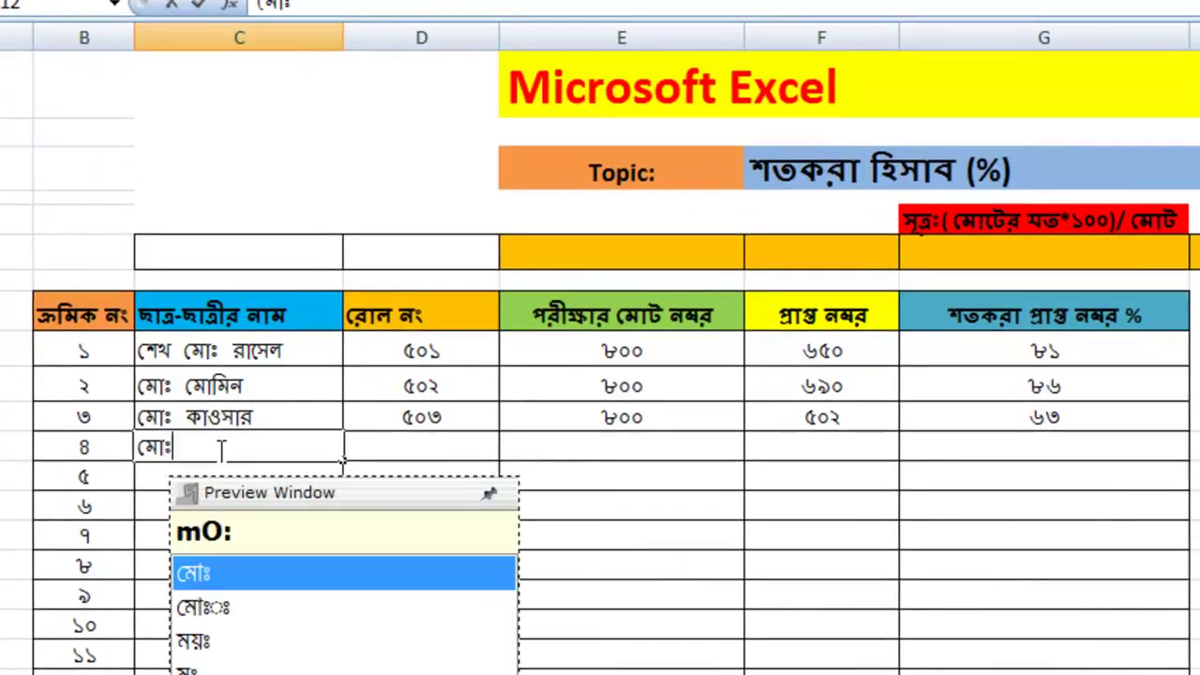
pyautogui.write('aN')
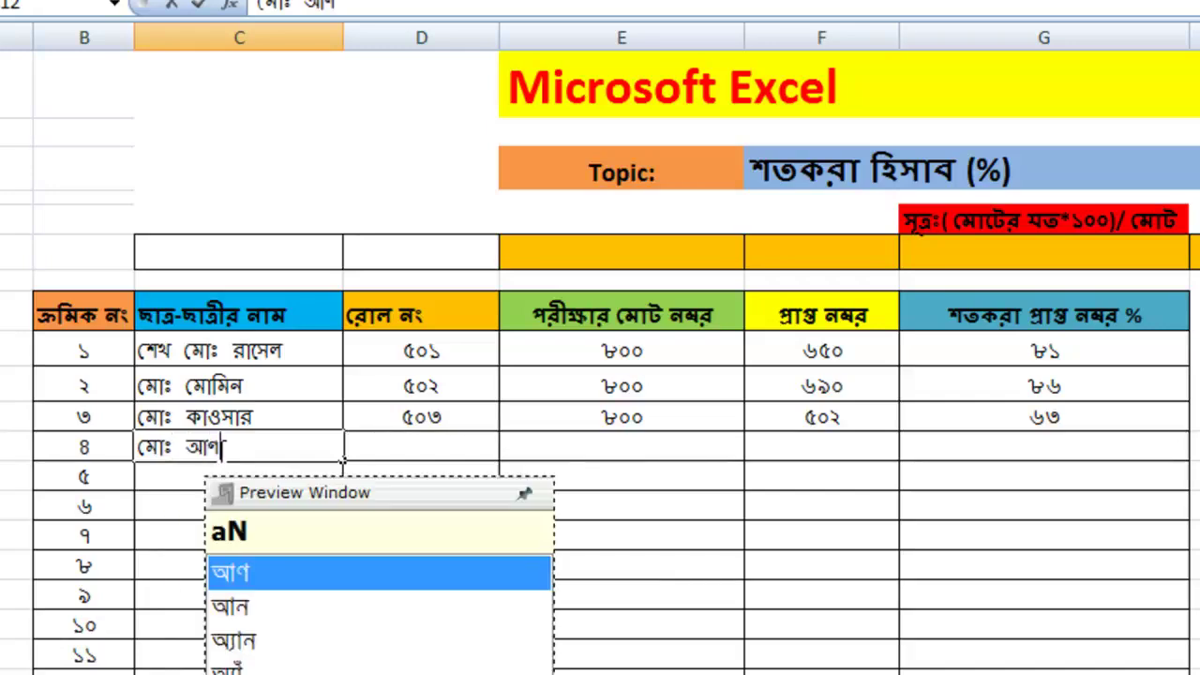
pyautogui.press('BackSpace')
pyautogui.write('nO')
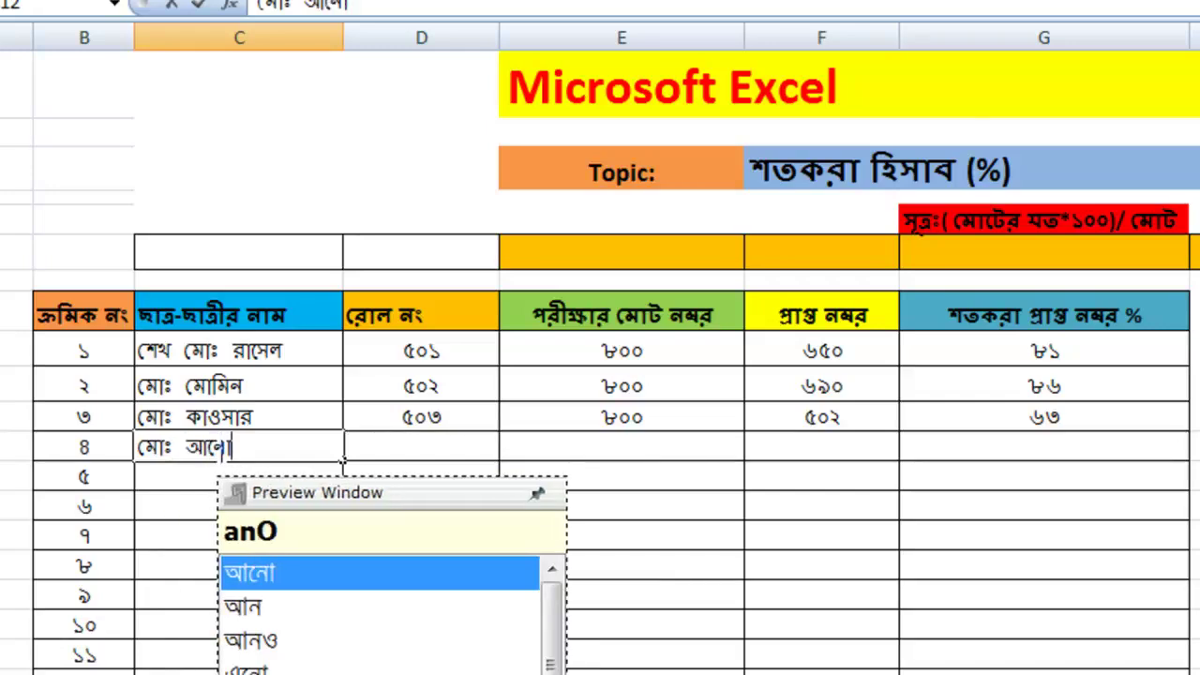
pyautogui.write('yar')
pyautogui.click(432, 445)
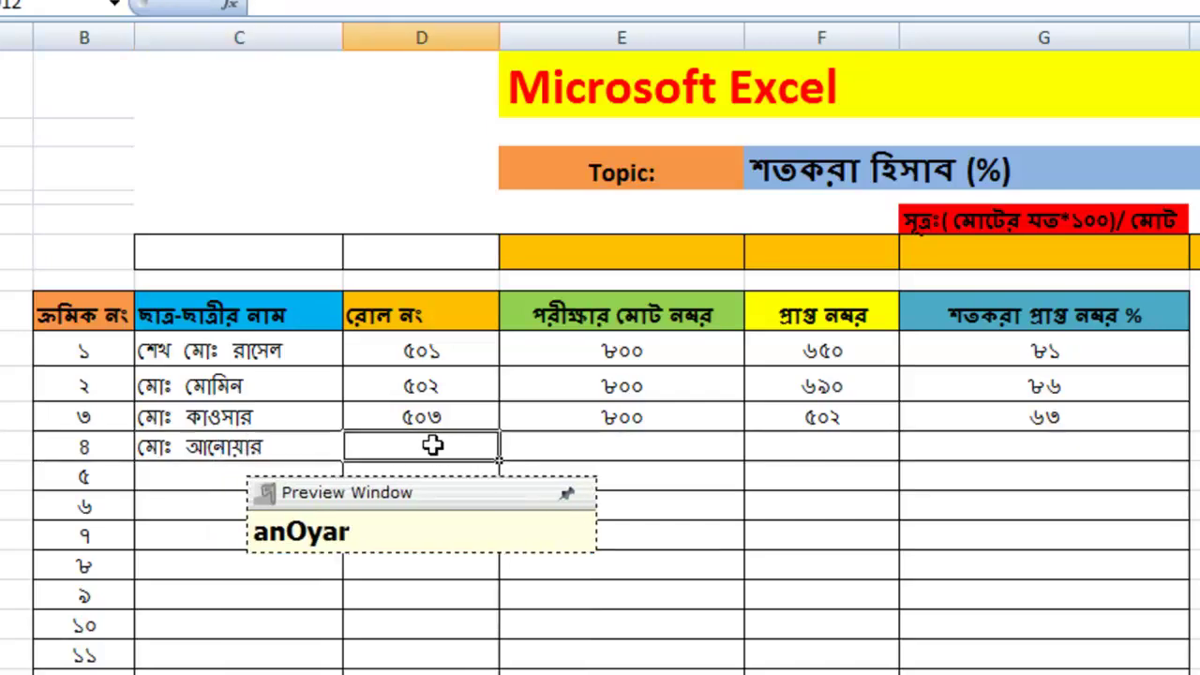
# Enter roll ৫০৪, total ৮০০ and obtained marks ৭০১ for the fourth student.
pyautogui.write('50')
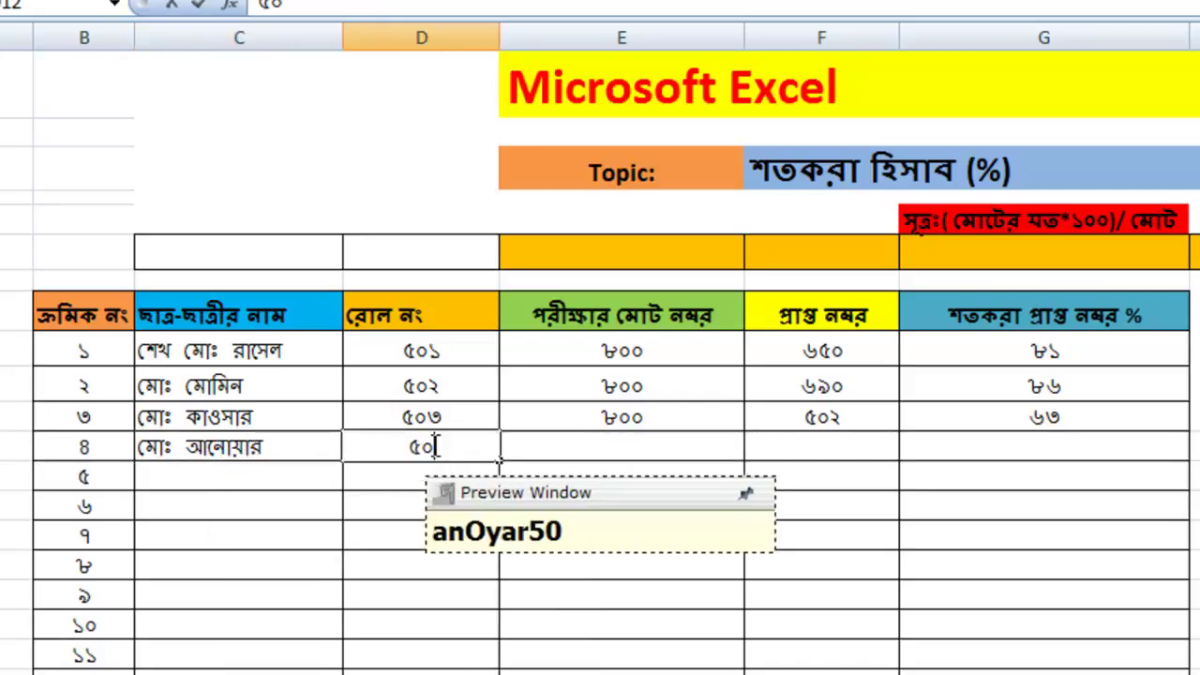
pyautogui.write('4')
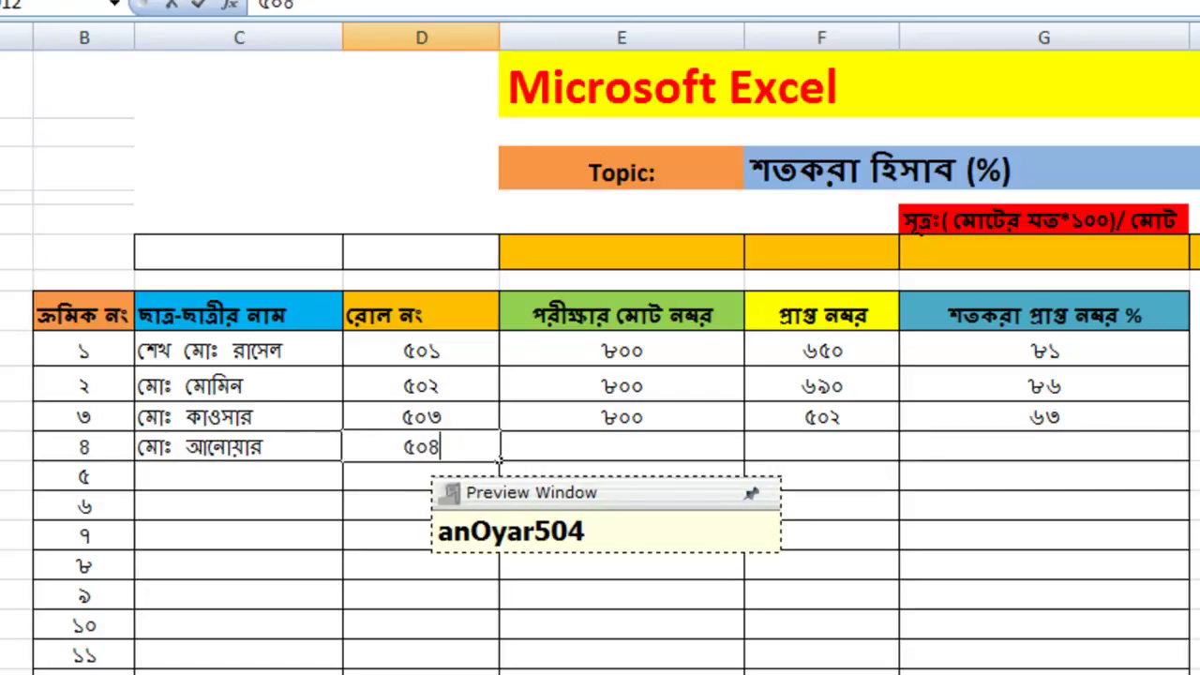
pyautogui.click(632, 450)
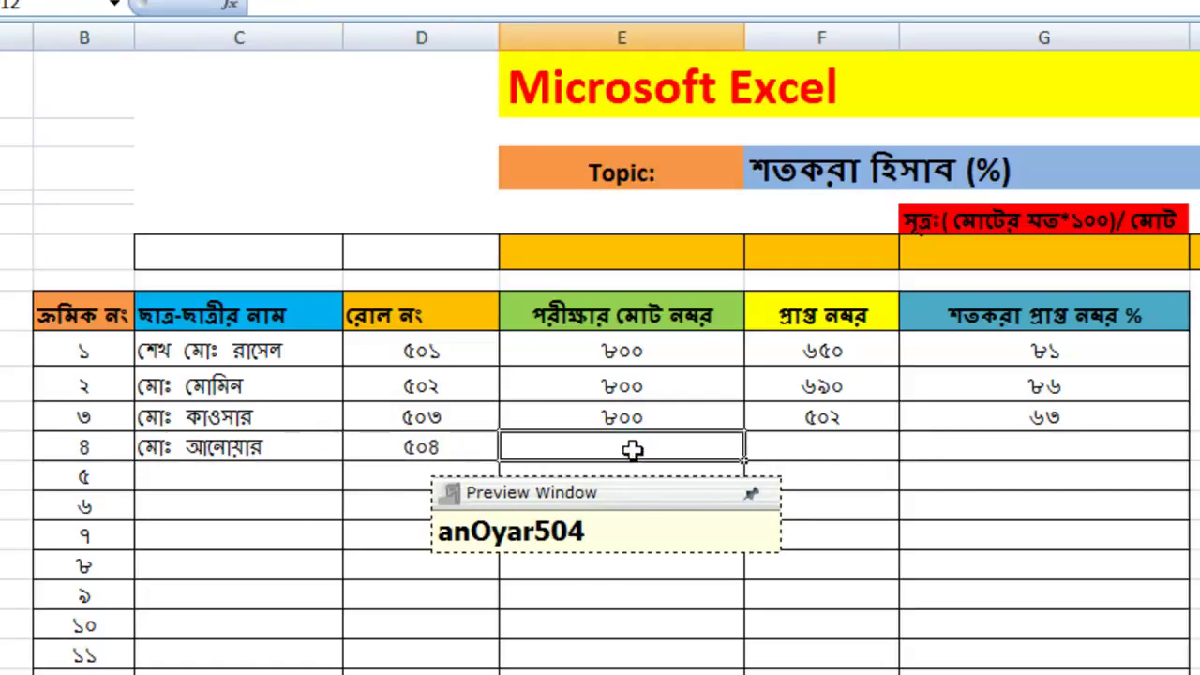
pyautogui.write('800')
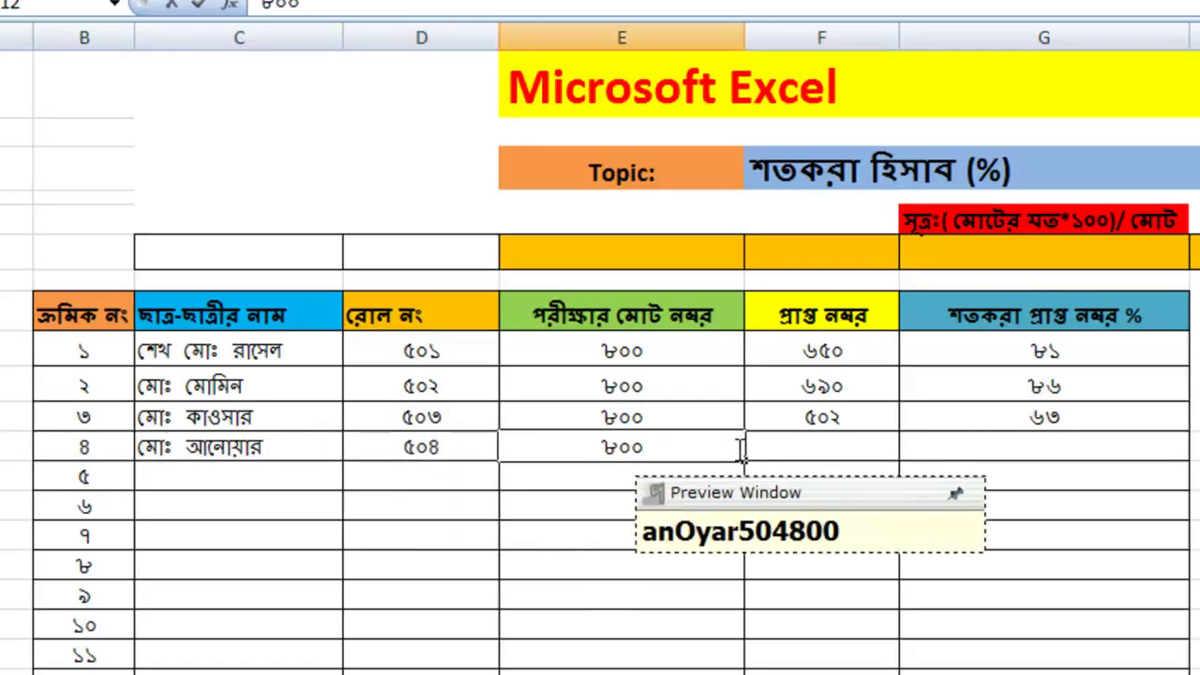
pyautogui.click(821, 442)
pyautogui.write('5')
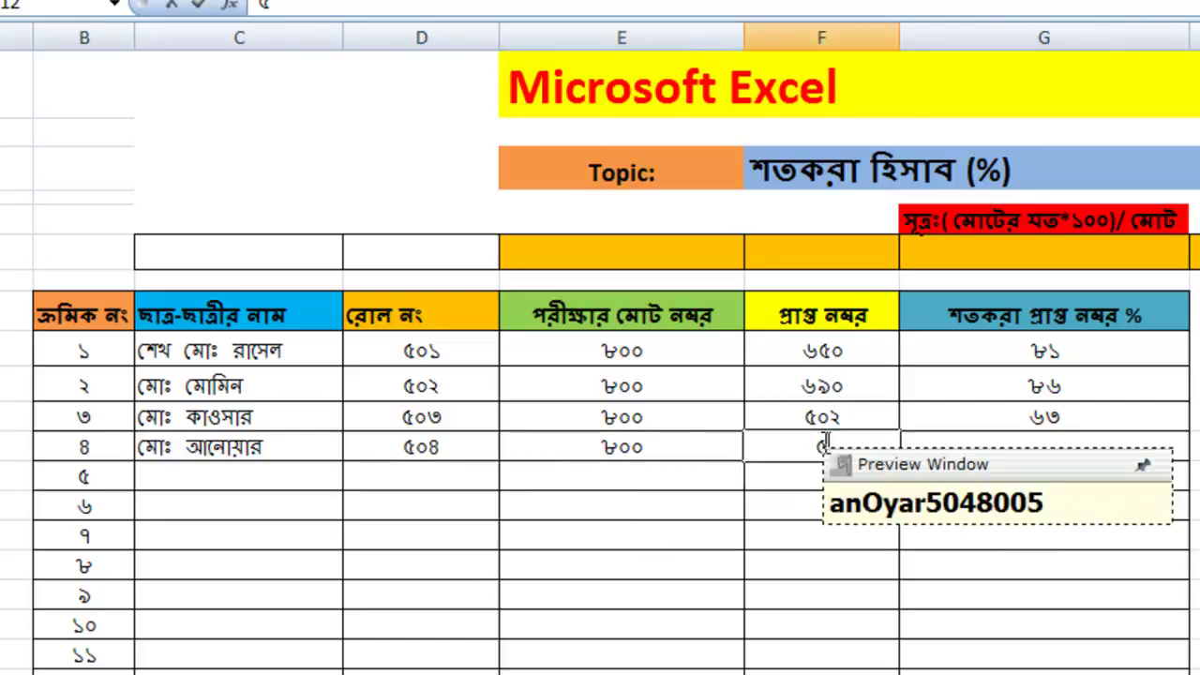
pyautogui.write('0')
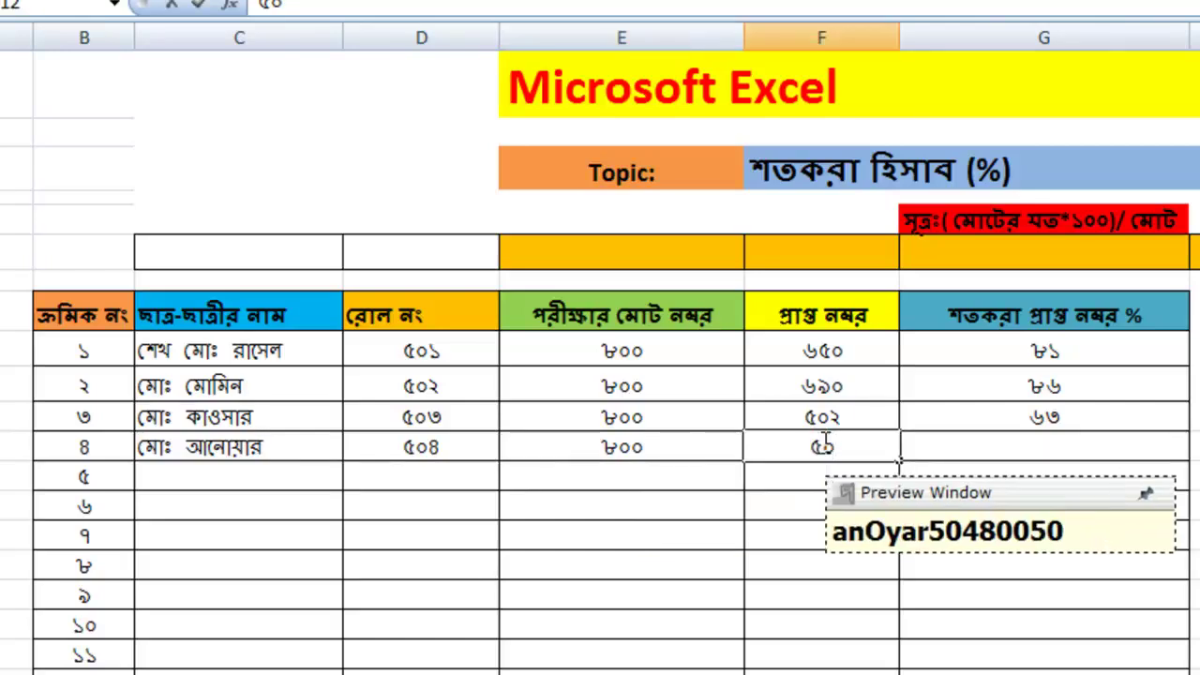
pyautogui.press('BackSpace')
pyautogui.press('BackSpace')
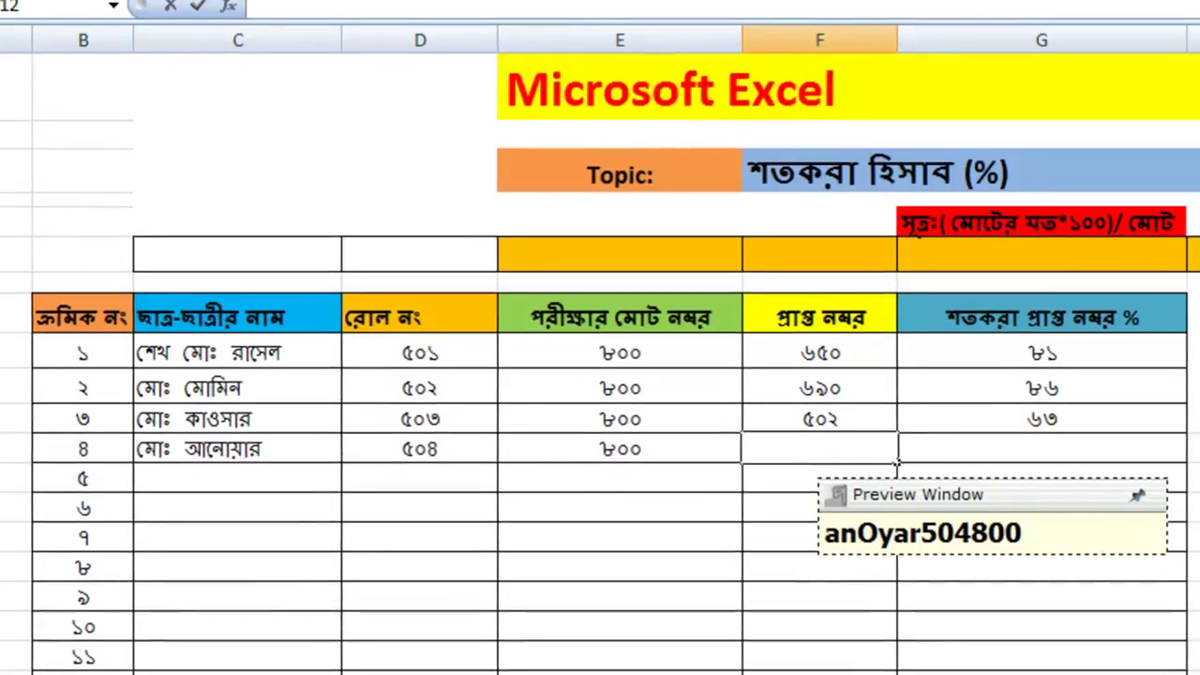
pyautogui.write('90')
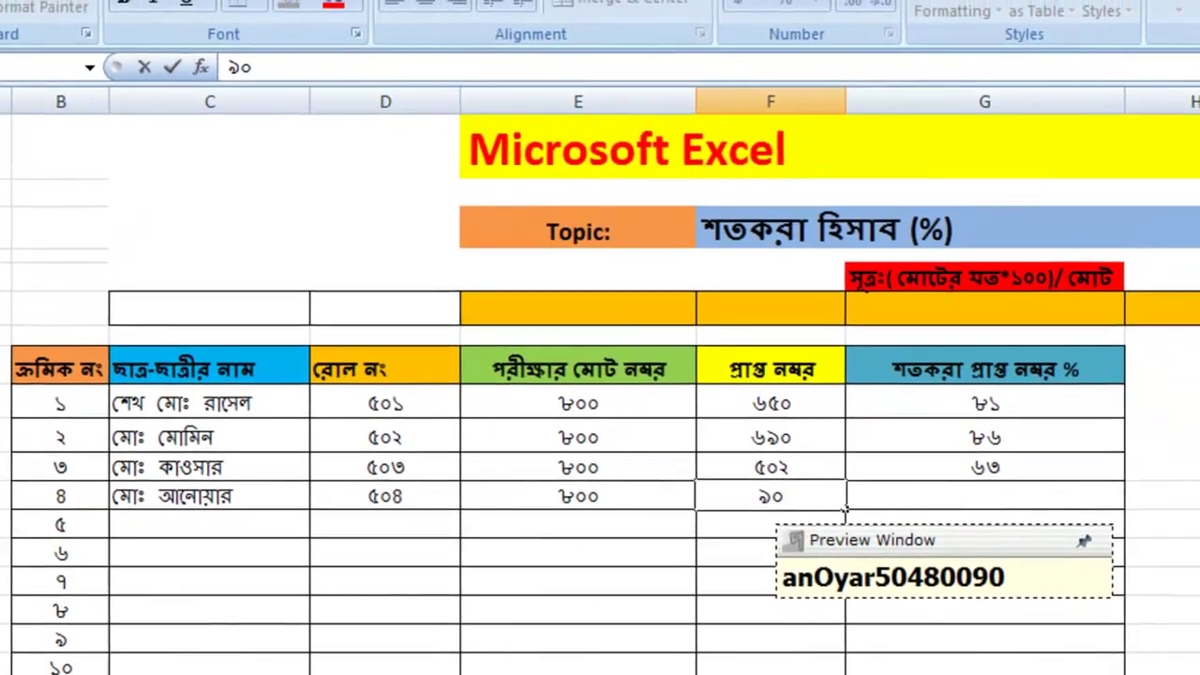
pyautogui.write('0')
pyautogui.press('Return')
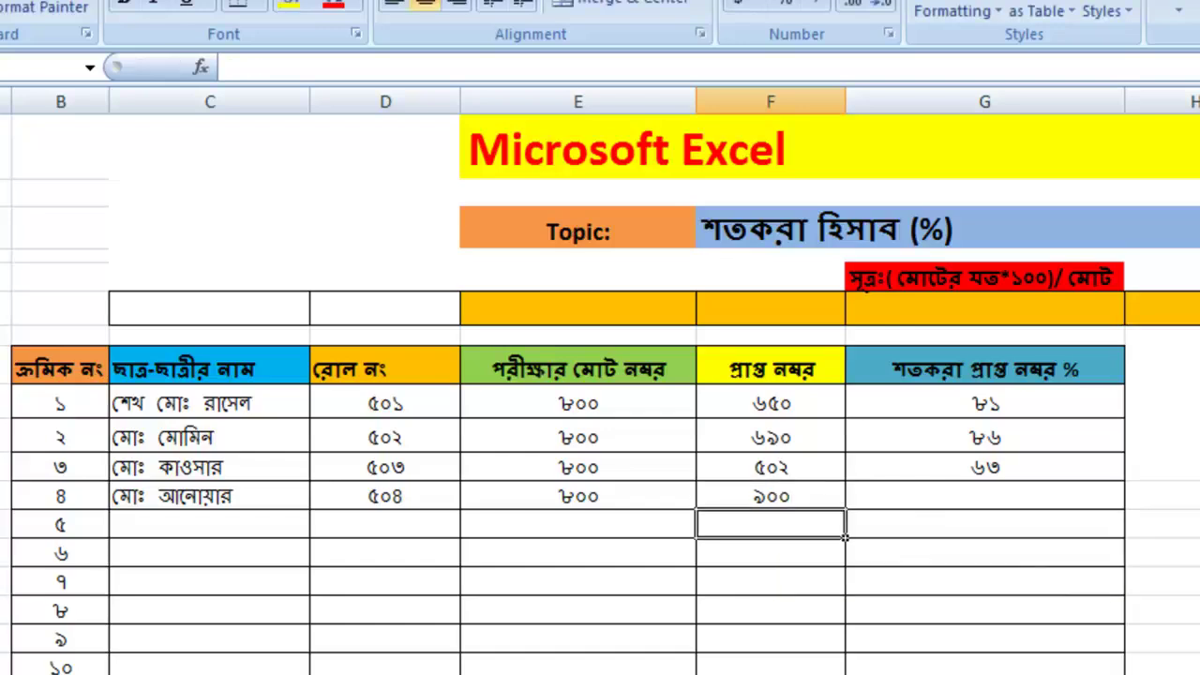
pyautogui.click(769, 496)
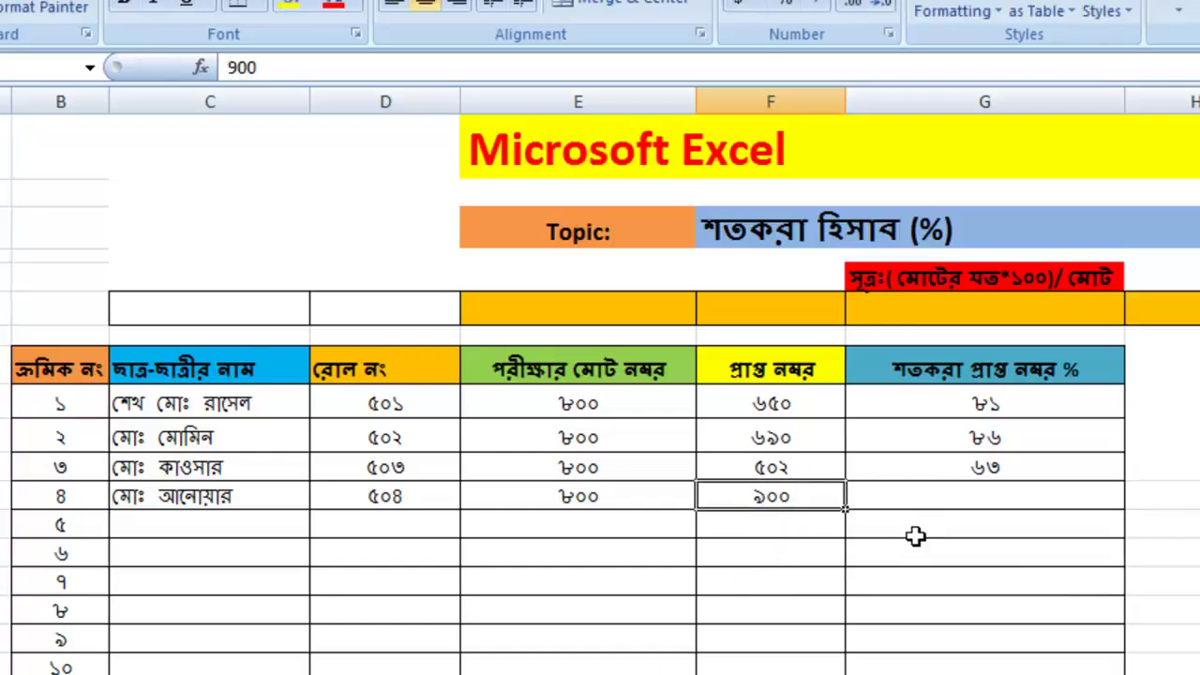
pyautogui.write('701')
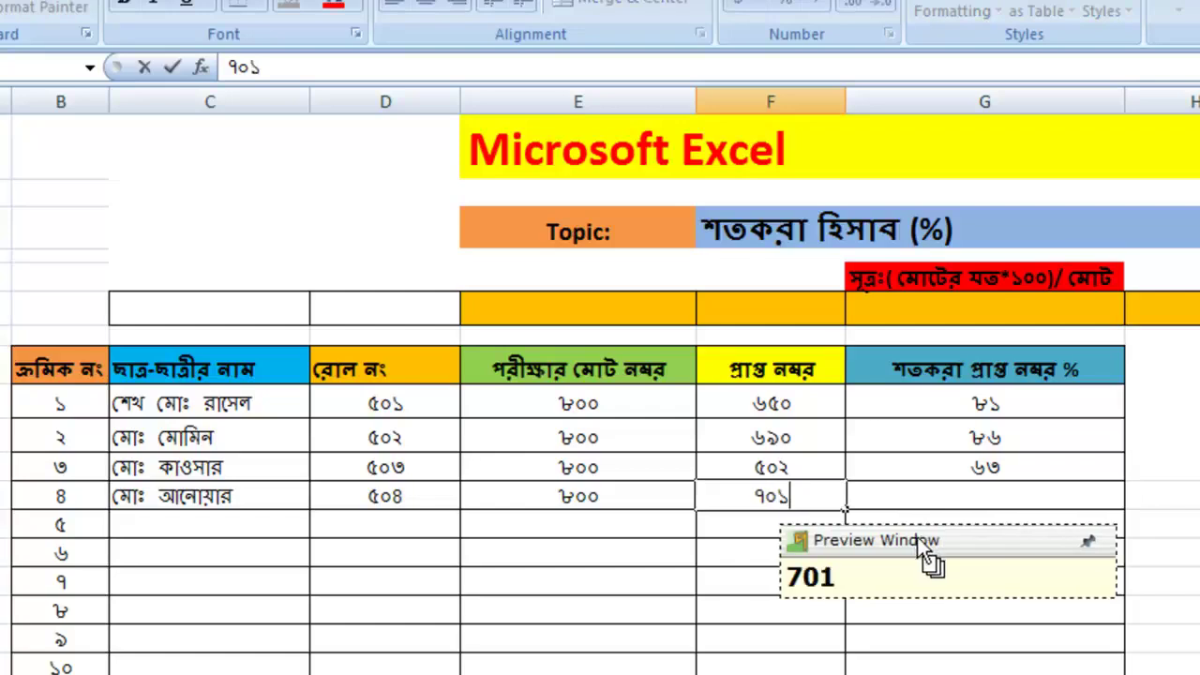
pyautogui.click(943, 490)
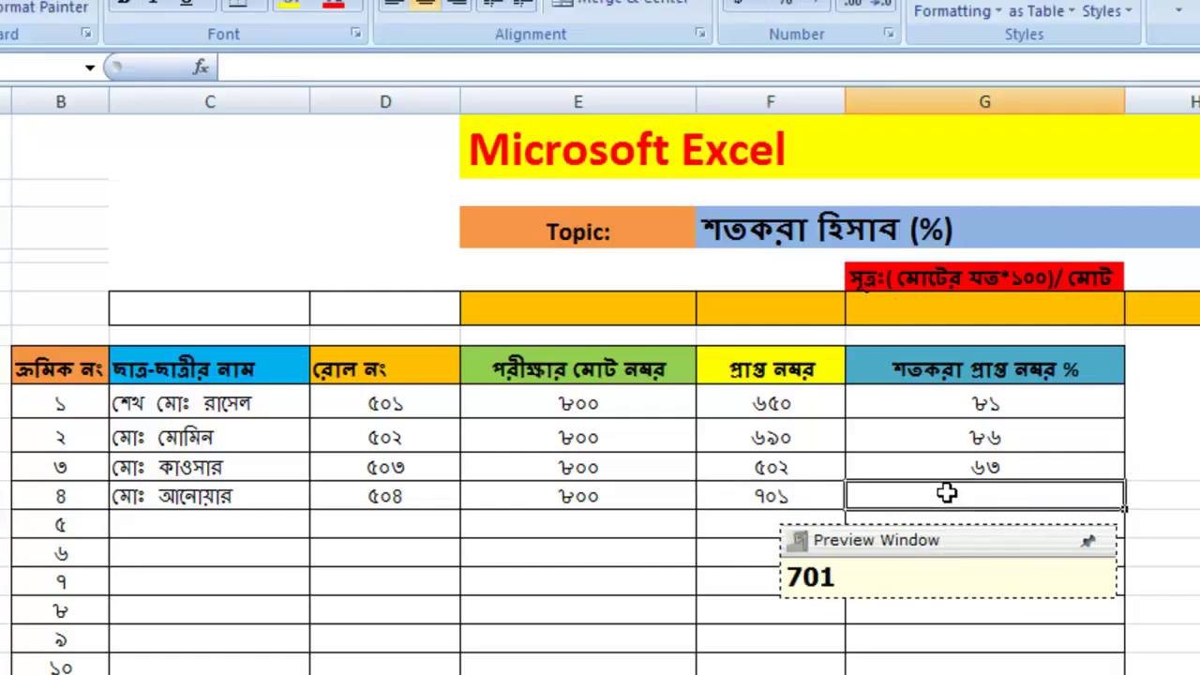
# Fill the percentage formula down to G12 (৮৮) and re-enter =F11*100/E11 in G11.
pyautogui.click(1091, 466)
pyautogui.moveTo(1123, 482); pyautogui.dragTo(1125, 501)
pyautogui.press('BackSpace')
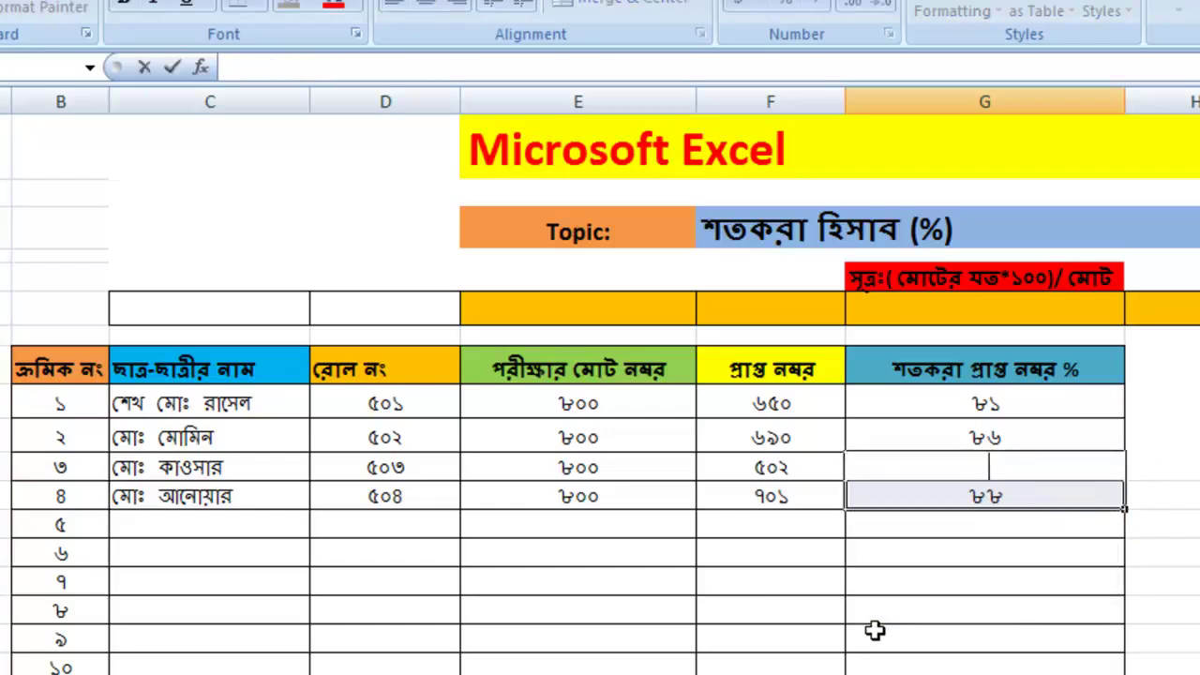
pyautogui.write('=F11*100/E11')
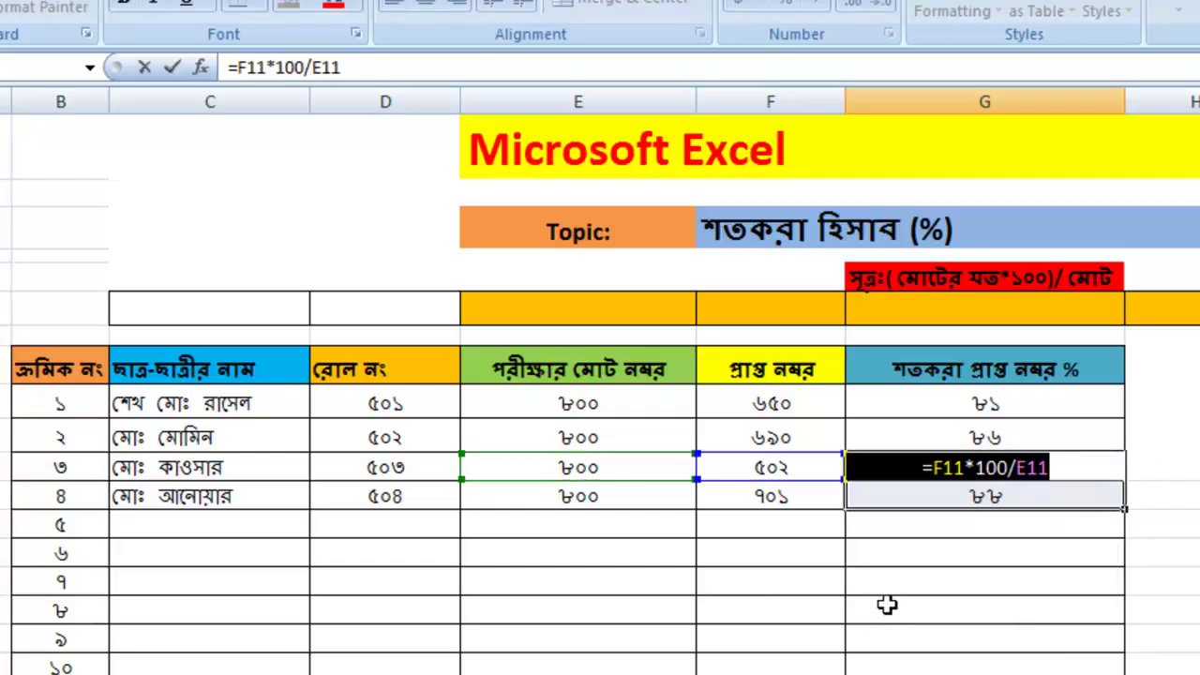
pyautogui.press('Return')
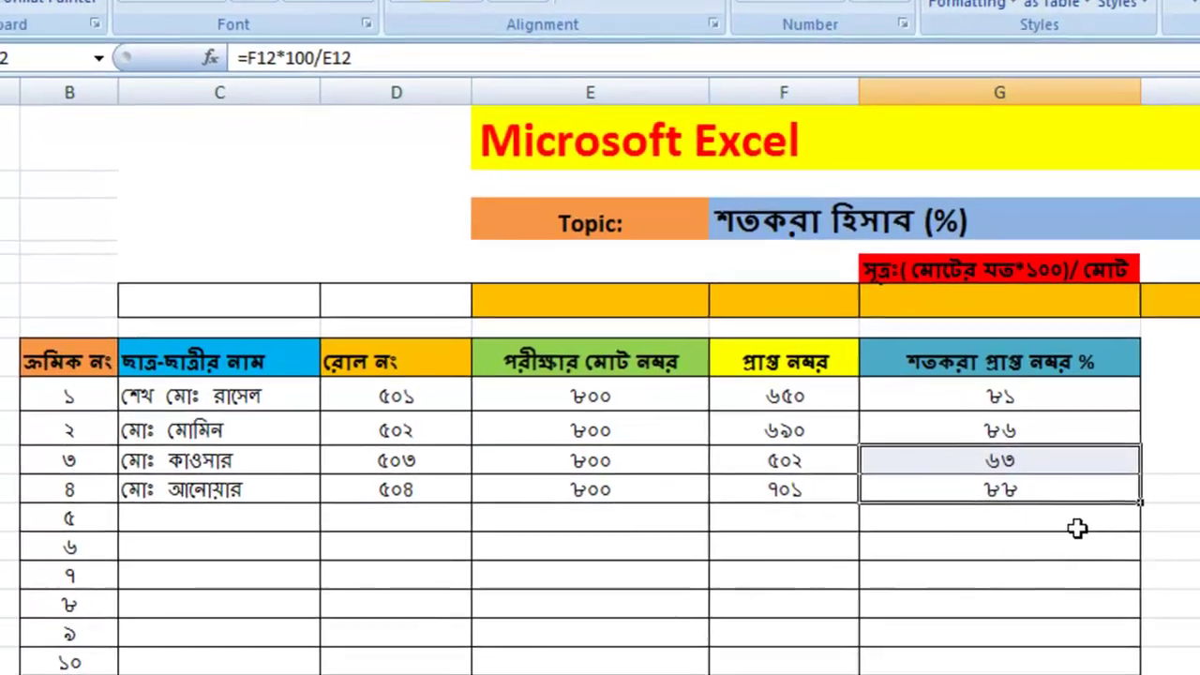
pyautogui.click(907, 548)
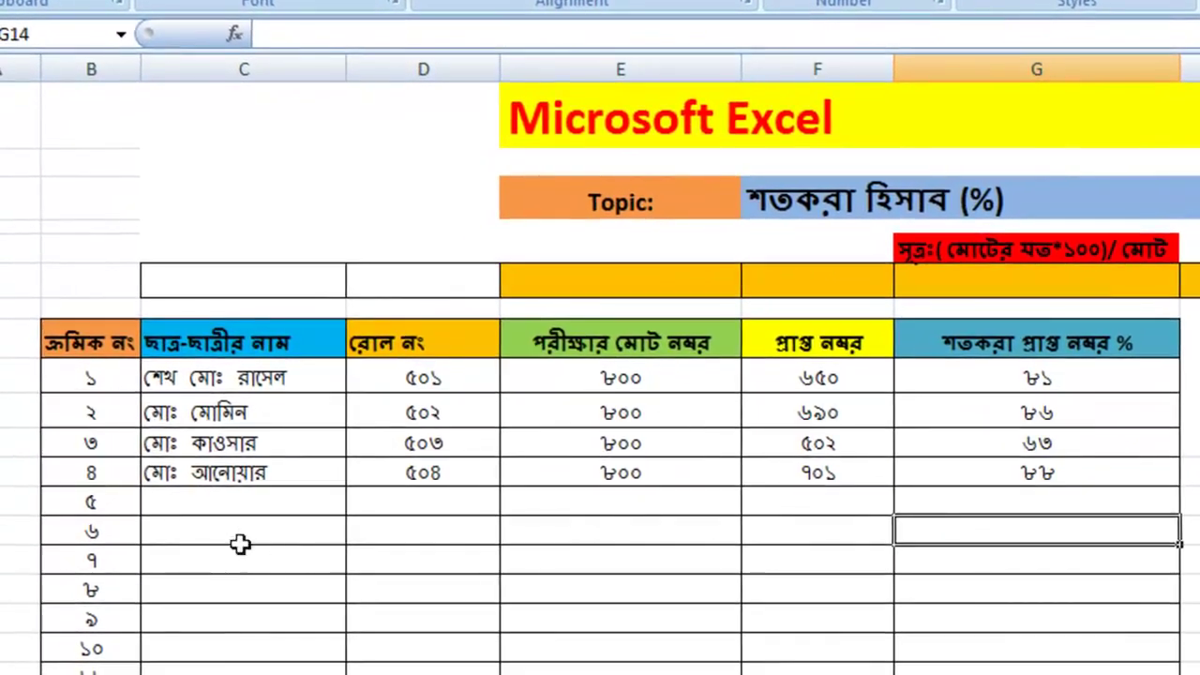
# Enter the fifth student's name in C13 and roll number ৫০৫.
pyautogui.doubleClick(226, 503)
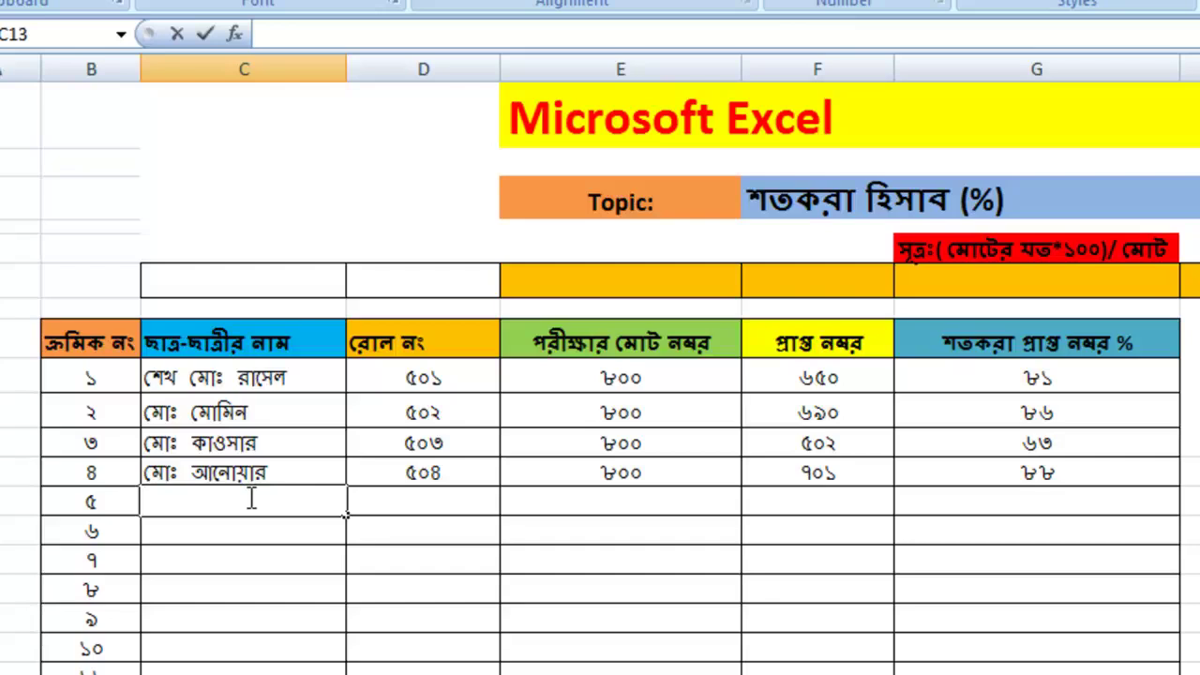
pyautogui.write('s')
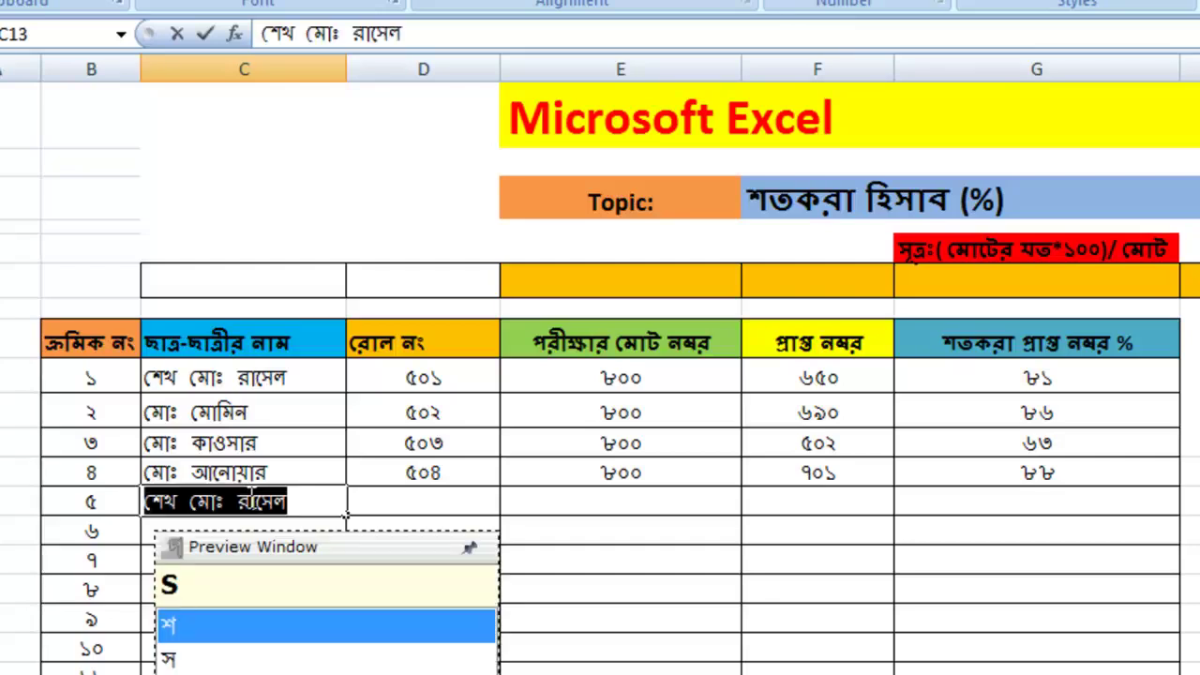
pyautogui.write('uv')
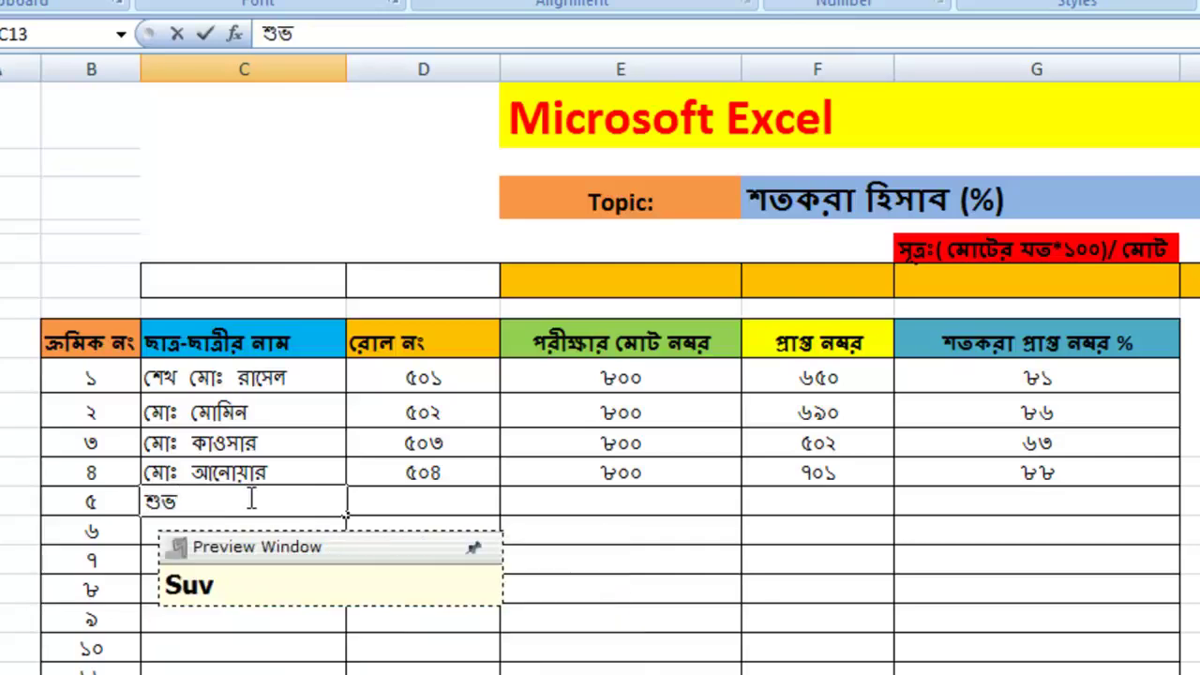
pyautogui.write(' deb')
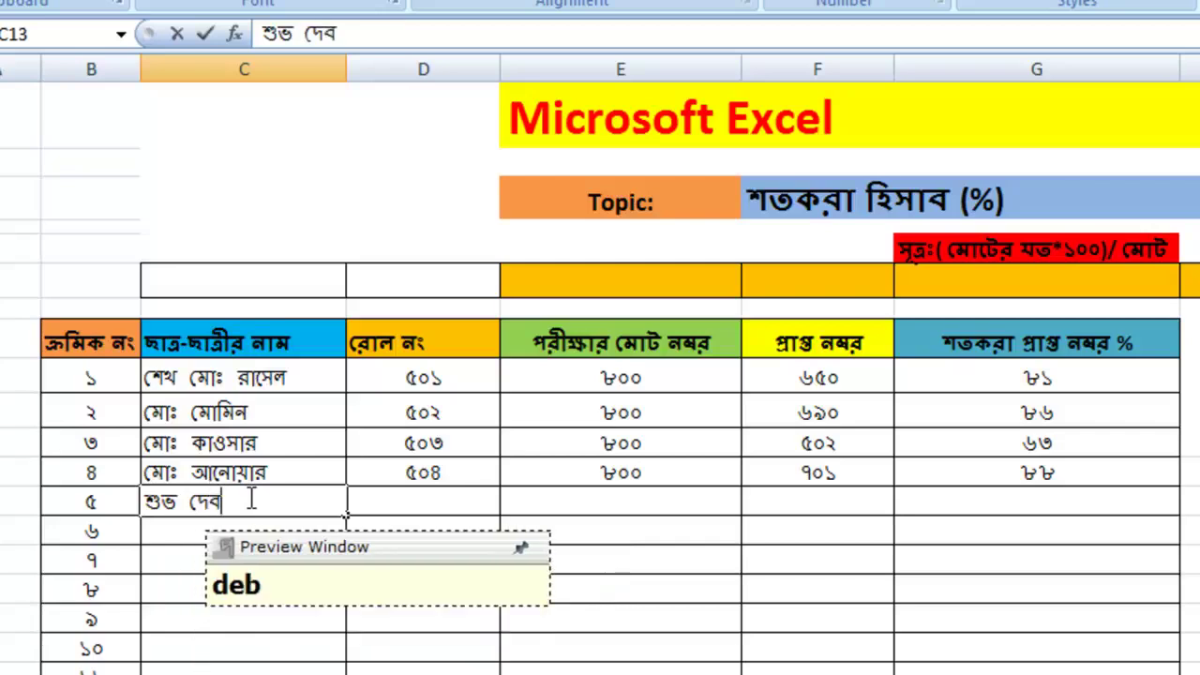
pyautogui.write('nath')
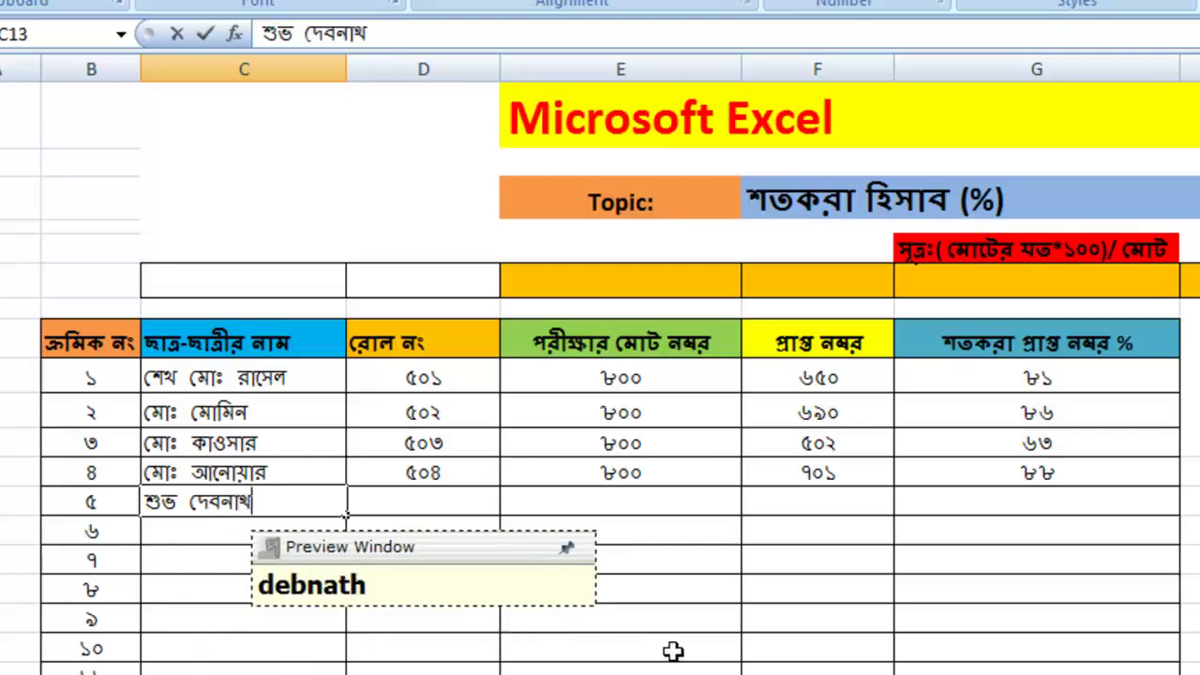
pyautogui.click(451, 514)
pyautogui.write('5')
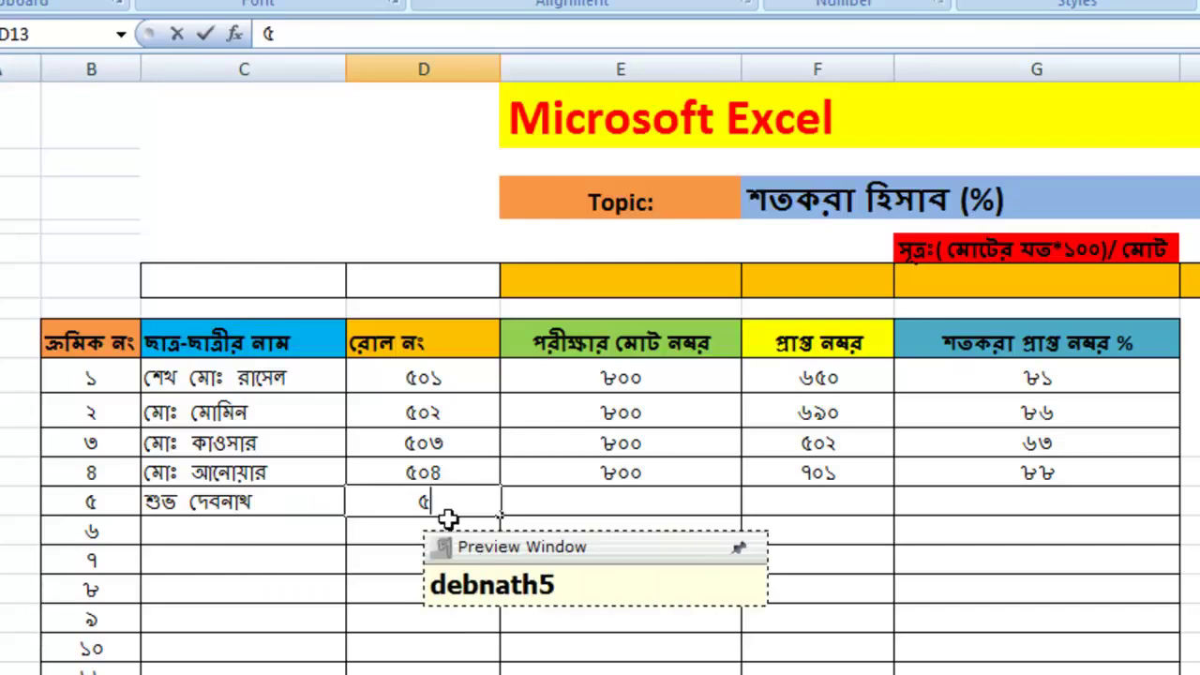
pyautogui.write('0')
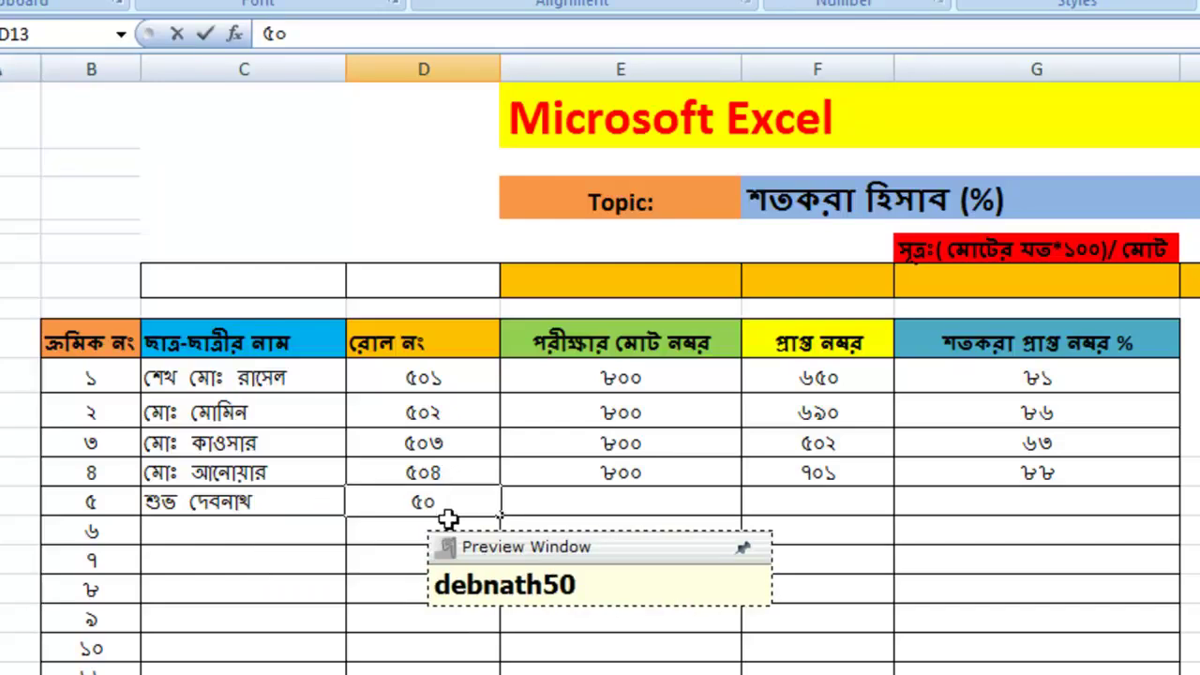
pyautogui.write('4')
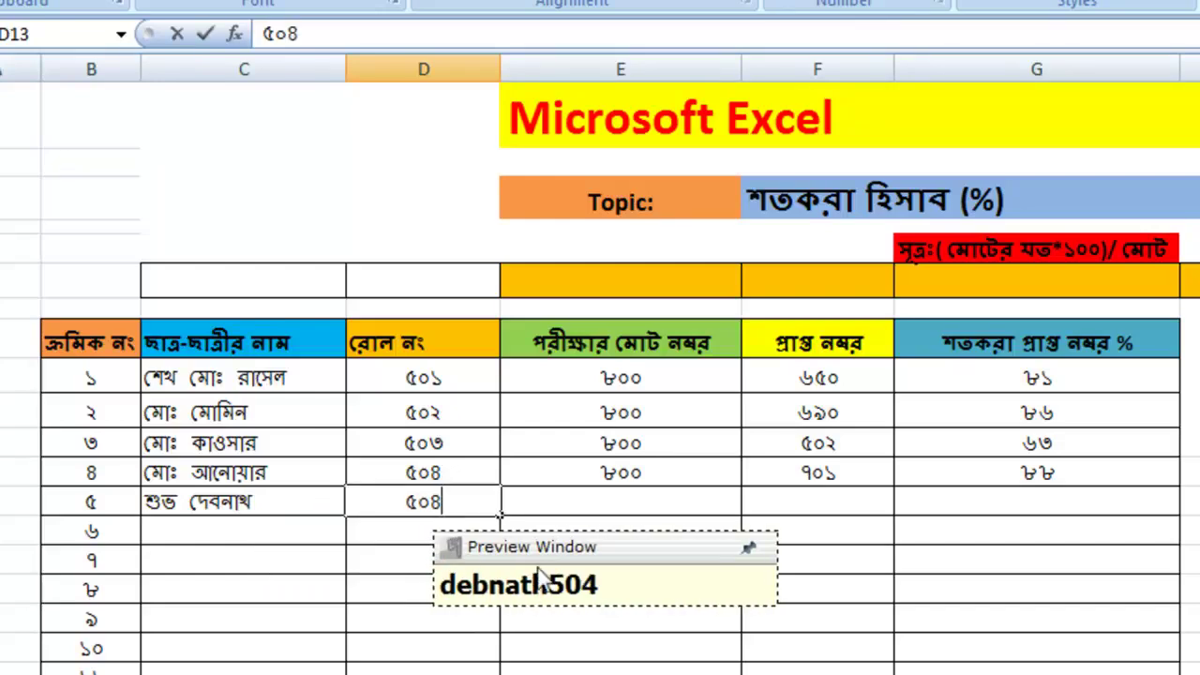
pyautogui.click(591, 501)
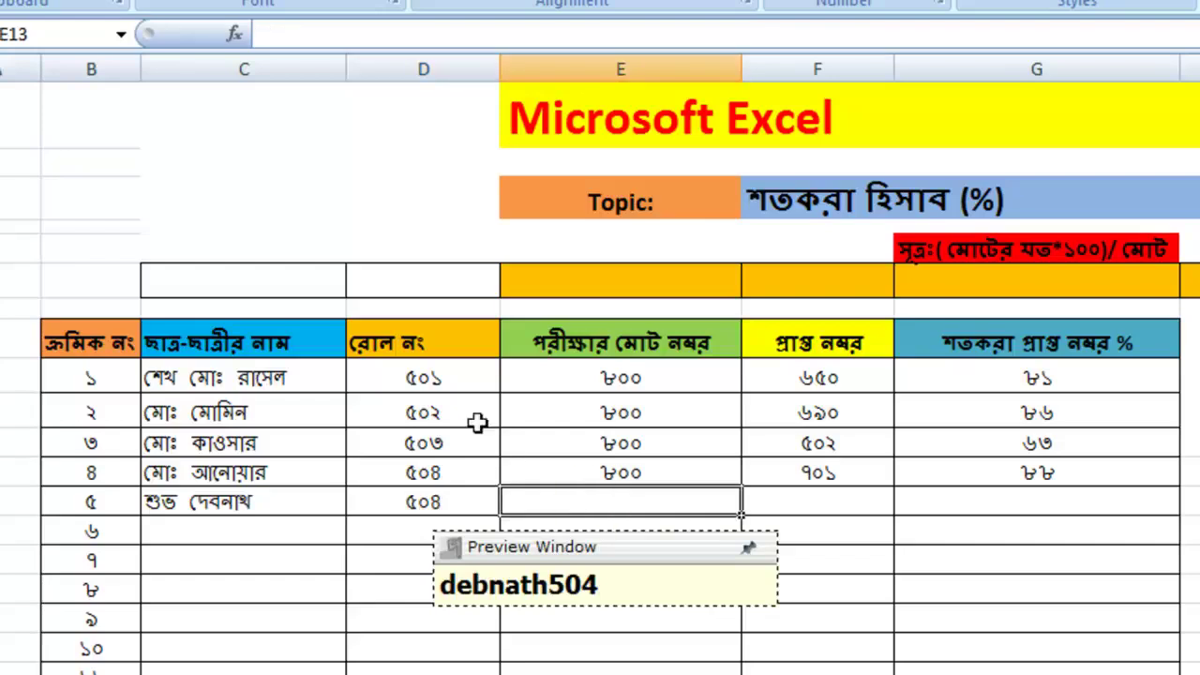
pyautogui.click(469, 497)
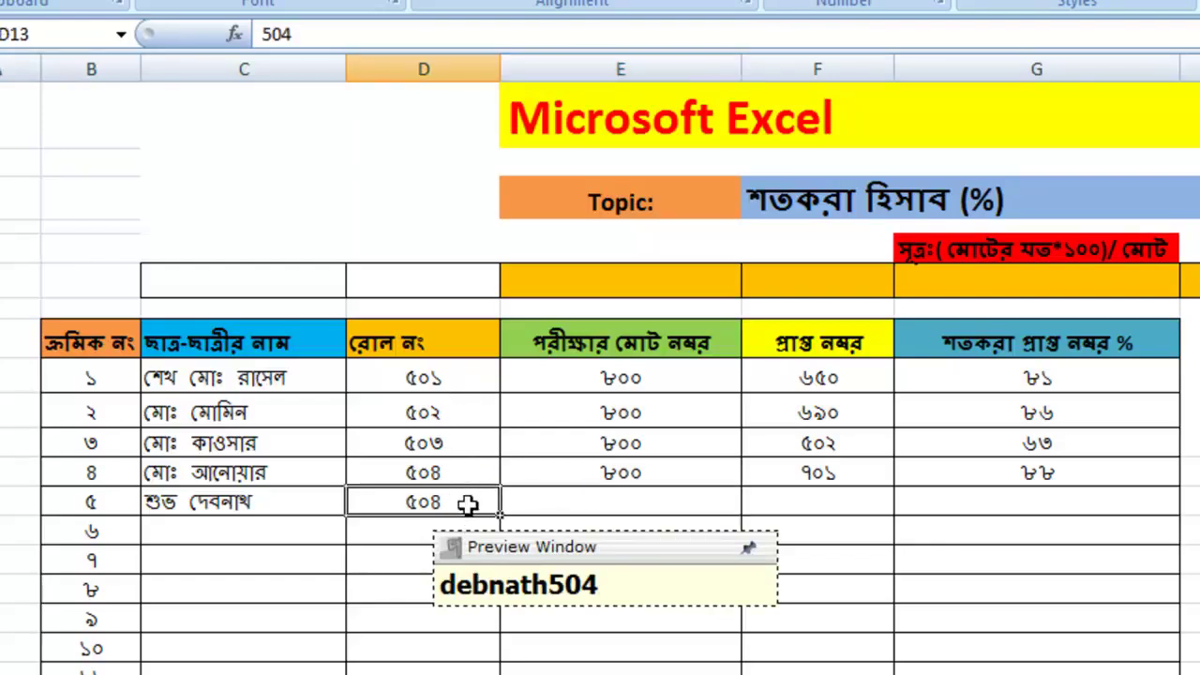
pyautogui.doubleClick(469, 501)
pyautogui.press('BackSpace')
pyautogui.write('5')
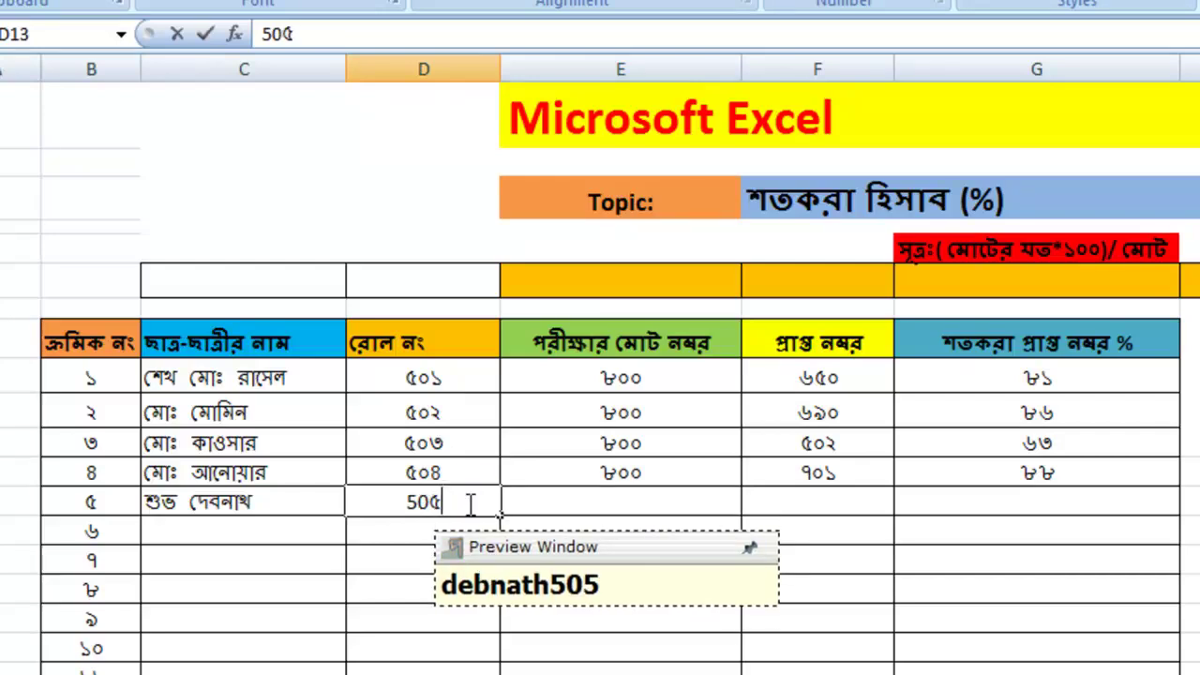
pyautogui.press('Return')
# Enter total ৮০০ and obtained marks ৭৫০, giving a 93.75 percentage.
pyautogui.click(624, 483)
pyautogui.click(624, 502)
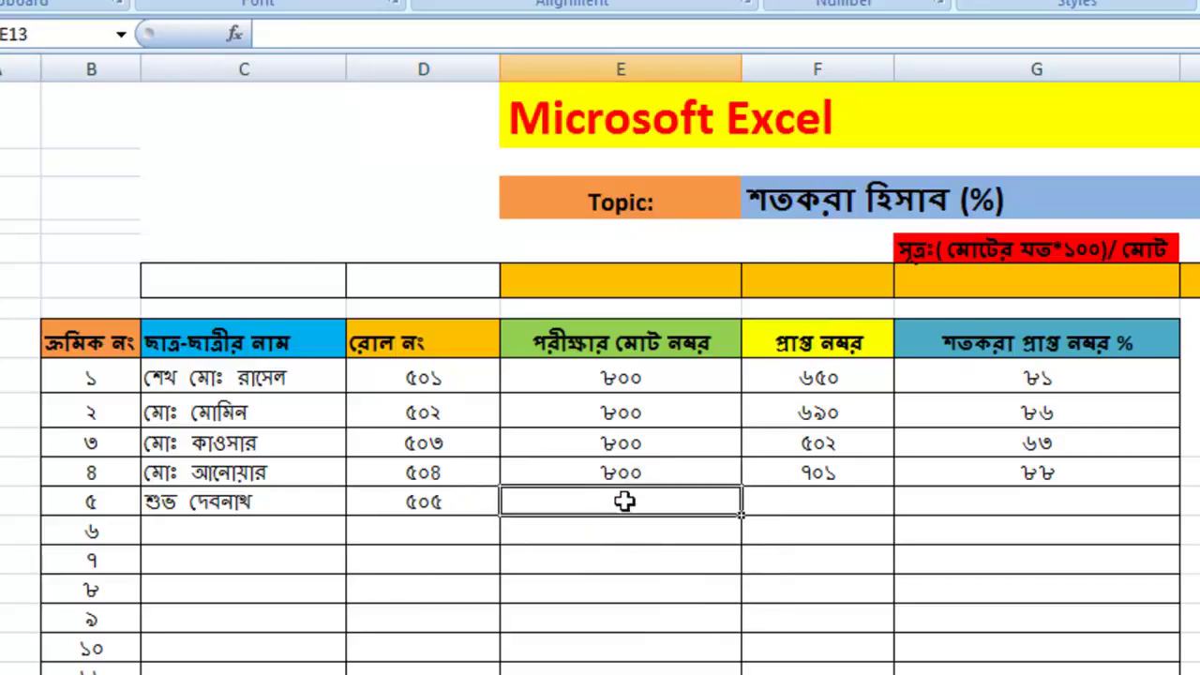
pyautogui.write('8')
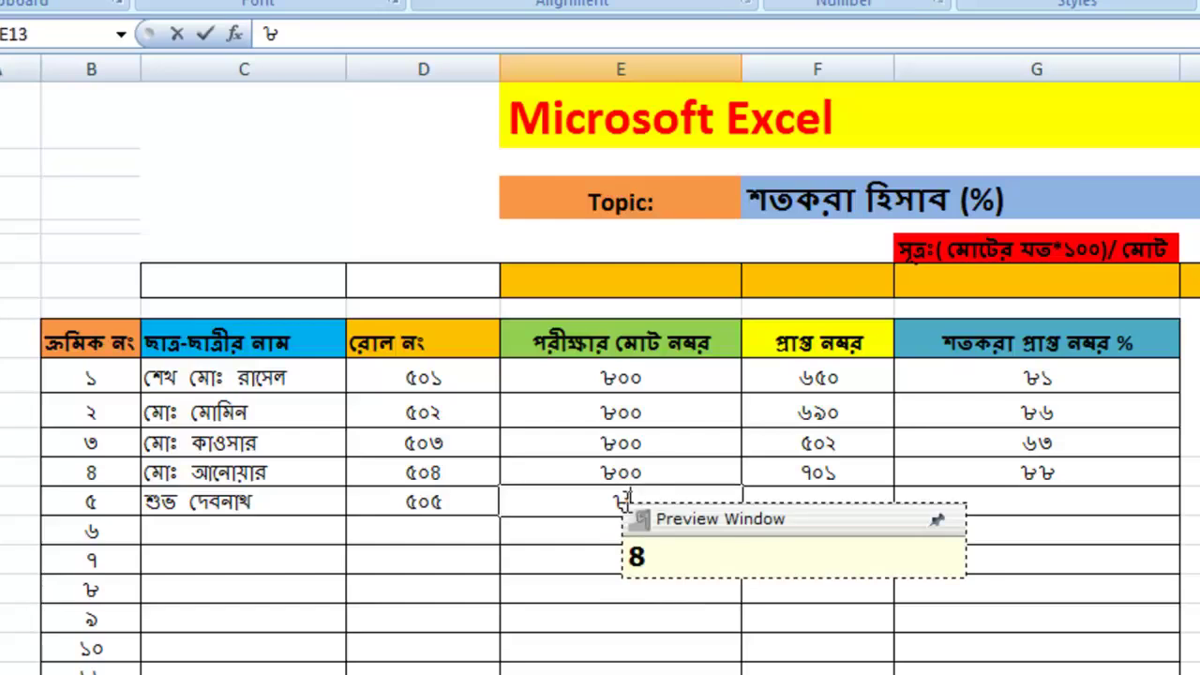
pyautogui.write('00')
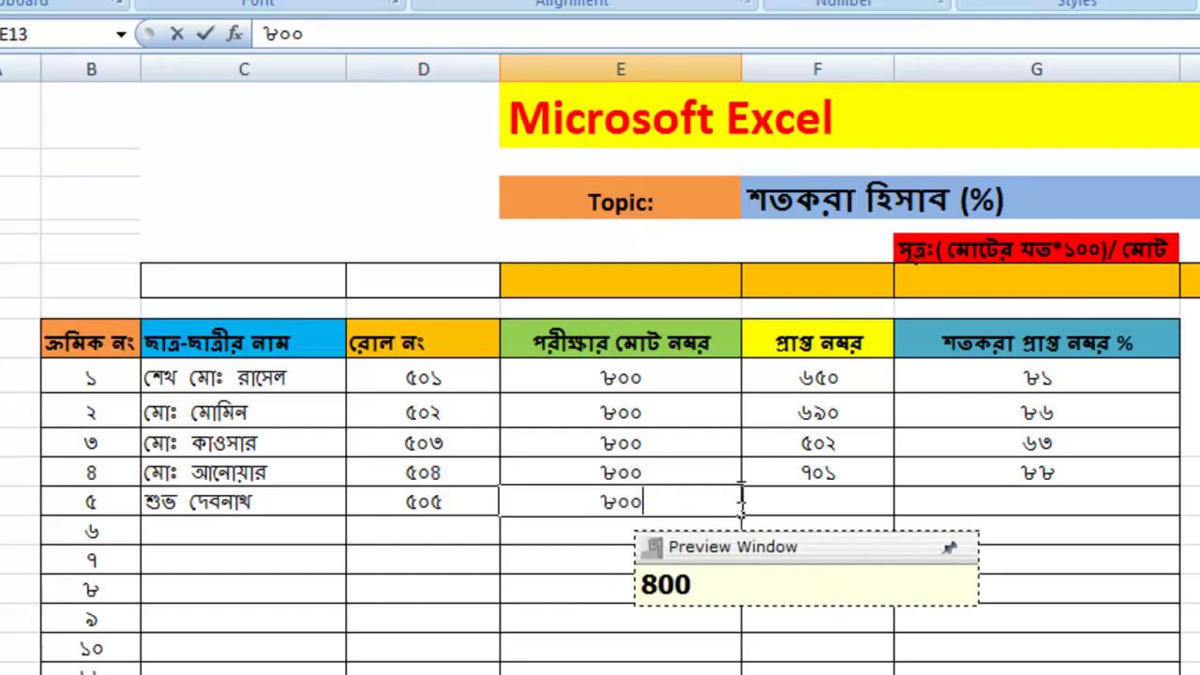
pyautogui.click(763, 500)
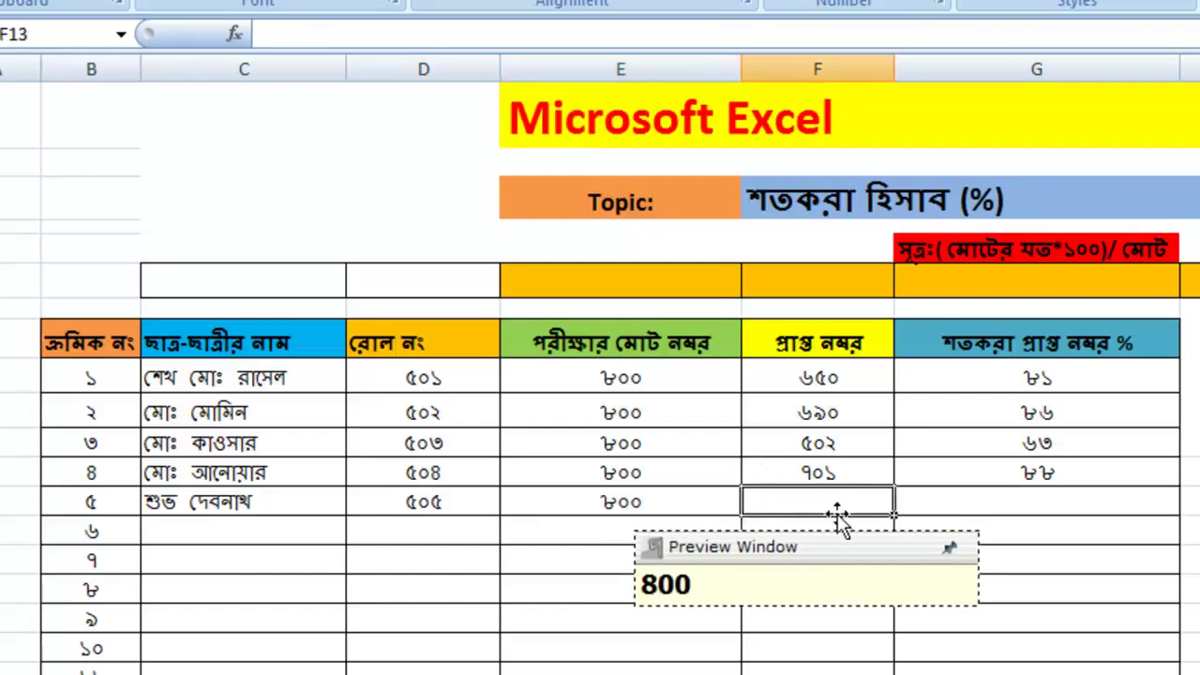
pyautogui.write('6')
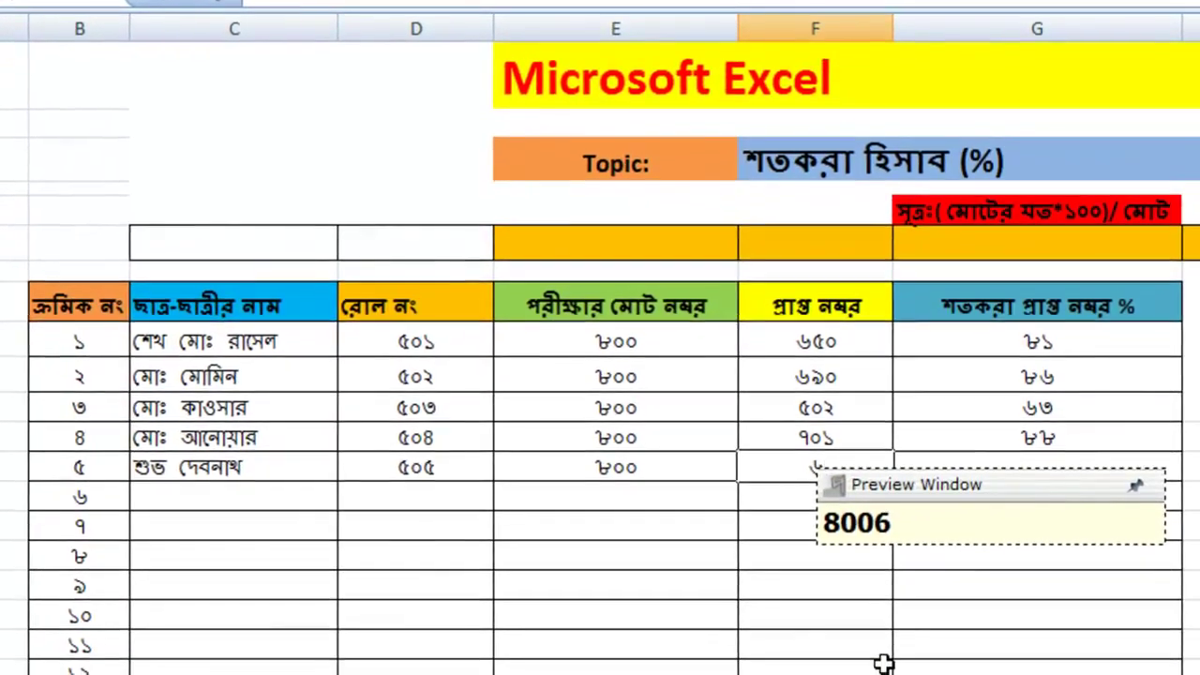
pyautogui.press('BackSpace')
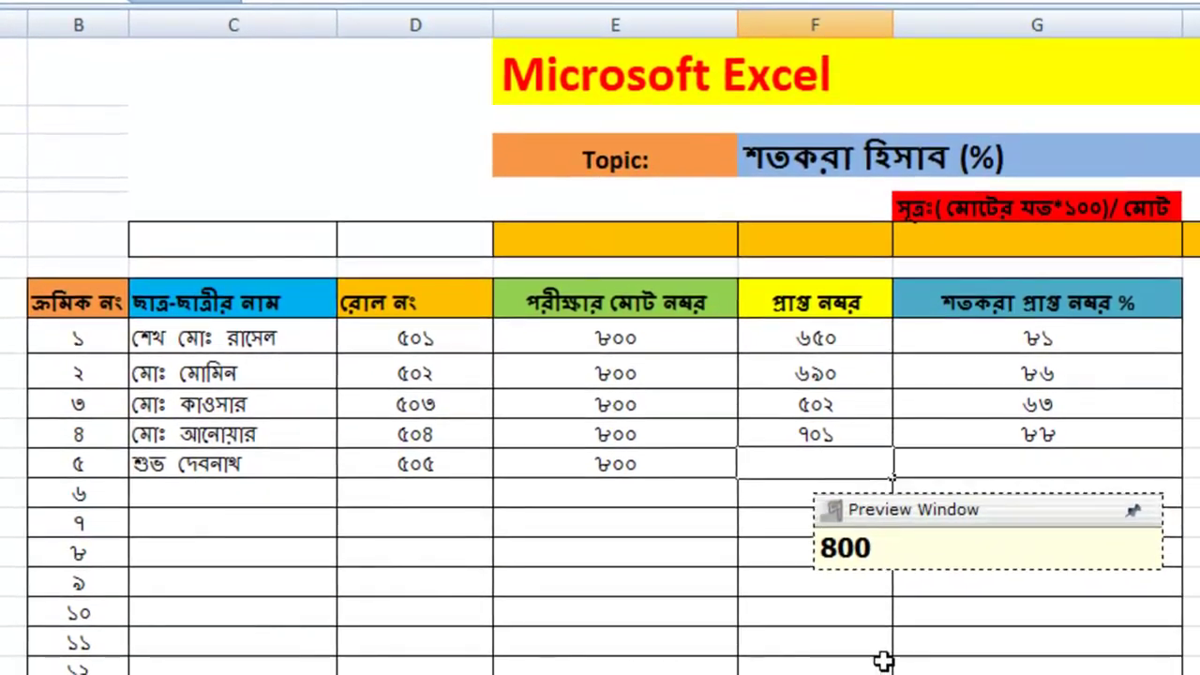
pyautogui.write('70')
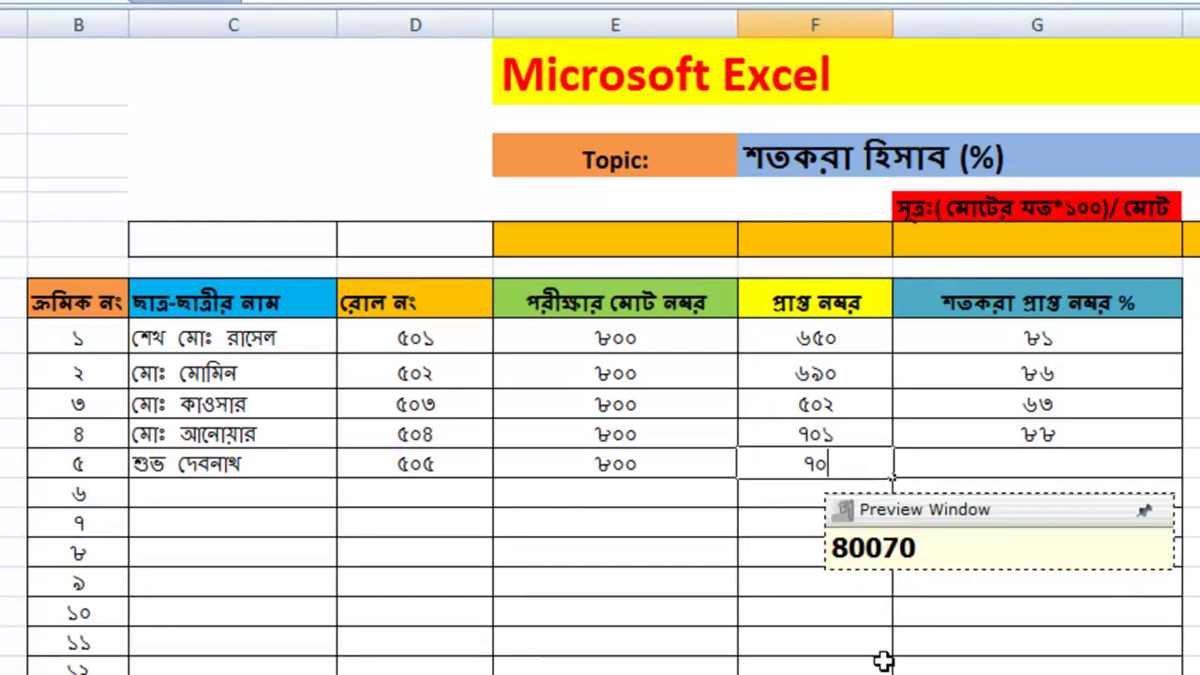
pyautogui.press('BackSpace')
pyautogui.write('৫০')
pyautogui.press('Return')
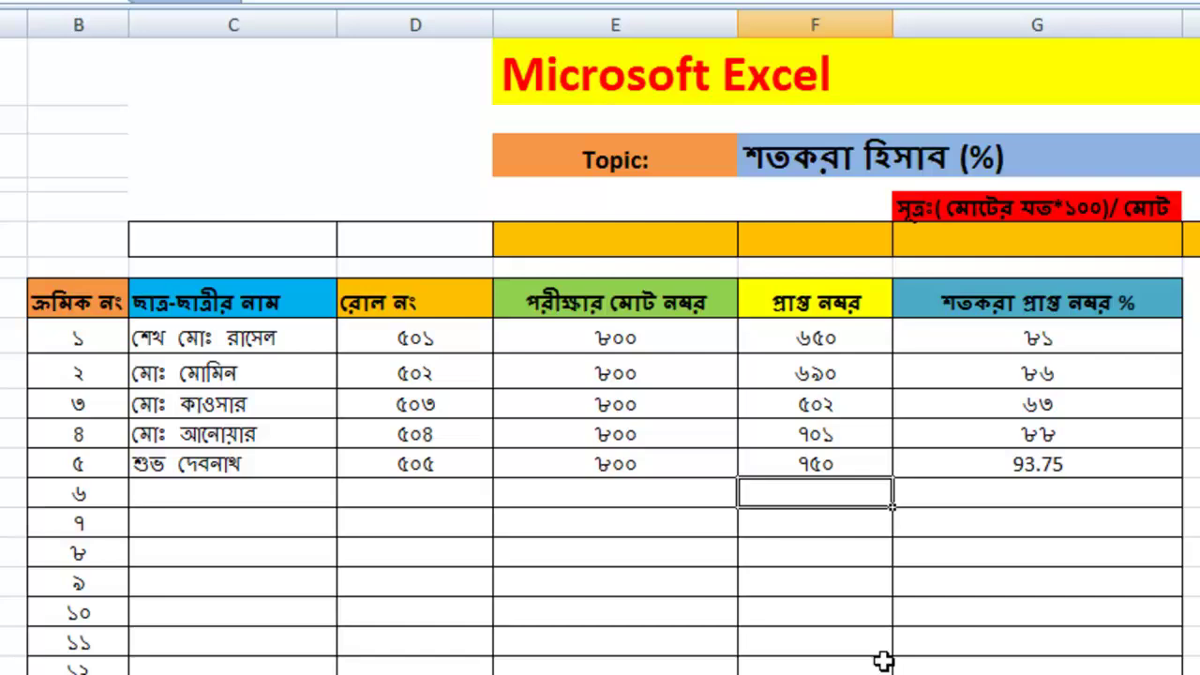
# Copy G12:G13 and refill G13 so the fifth percentage shows ৯৪ like the rows above.
pyautogui.click(1027, 469)
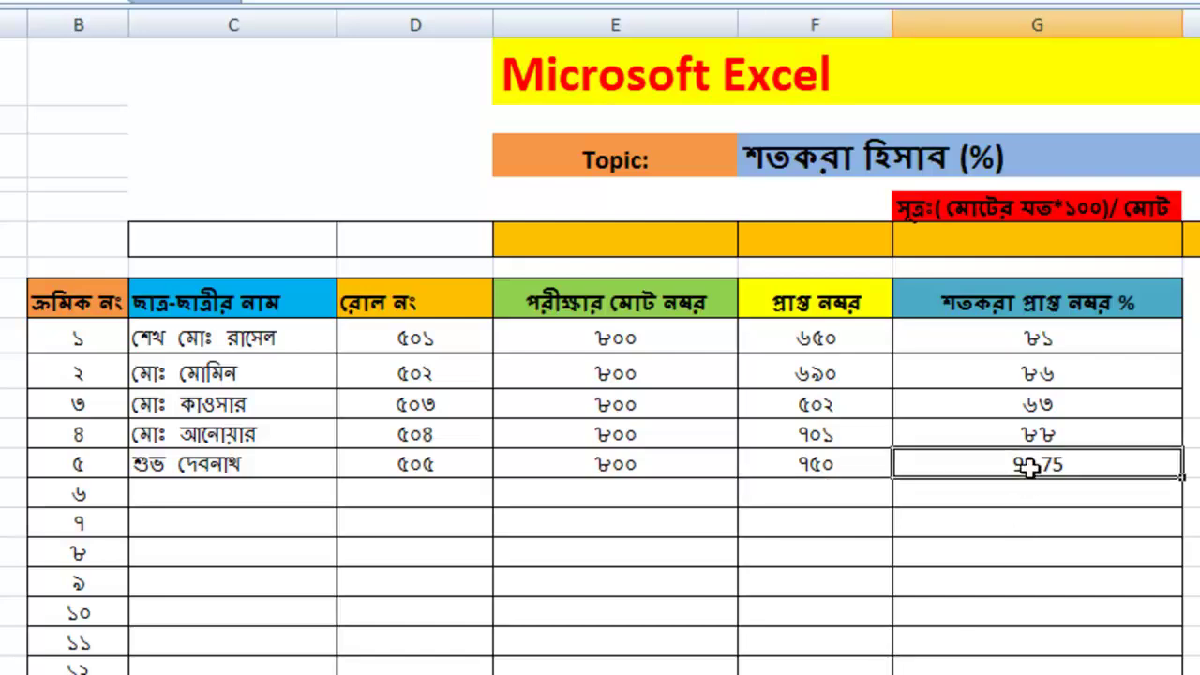
pyautogui.keyDown('shift'); pyautogui.click(1116, 429); pyautogui.keyUp('shift')
pyautogui.hotkey('ctrl', 'c')
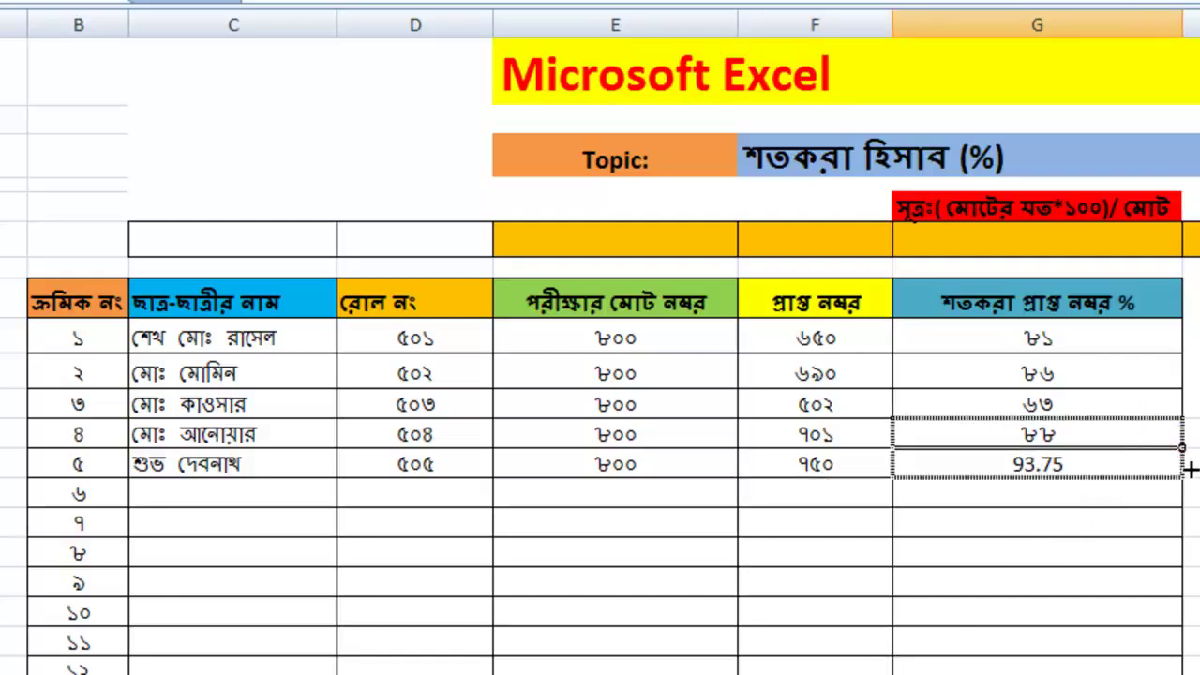
pyautogui.moveTo(1186, 469); pyautogui.dragTo(1186, 474)
pyautogui.click(956, 576)
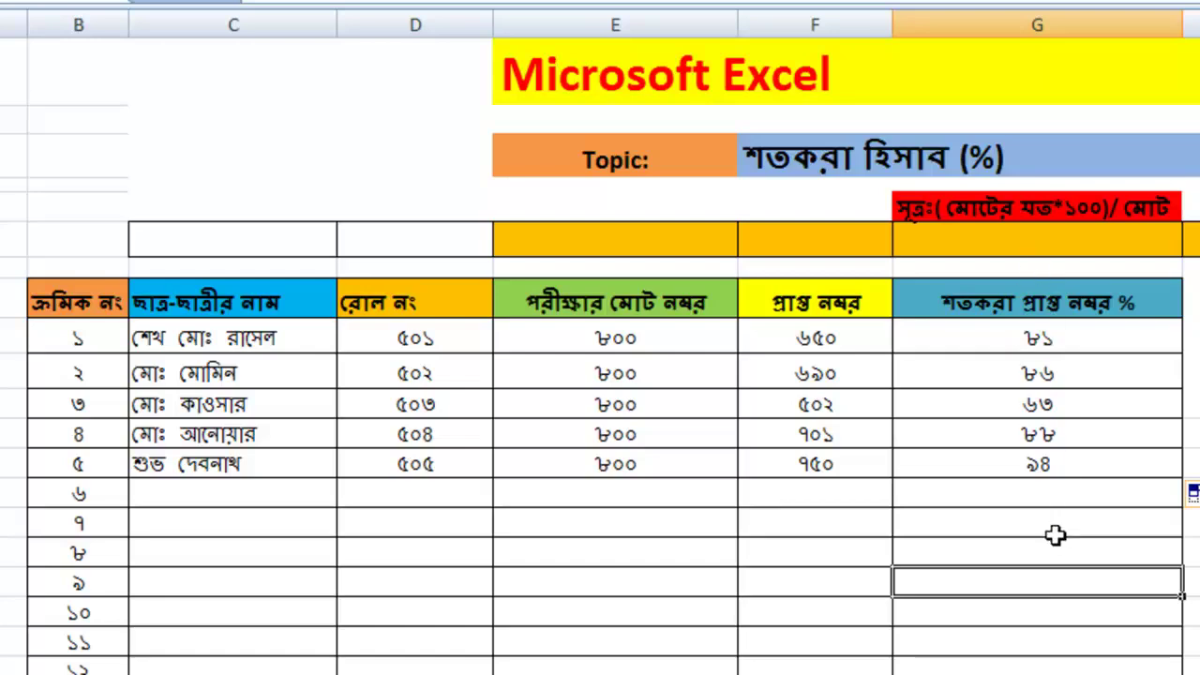
pyautogui.moveTo(1055, 339); pyautogui.dragTo(1068, 476)
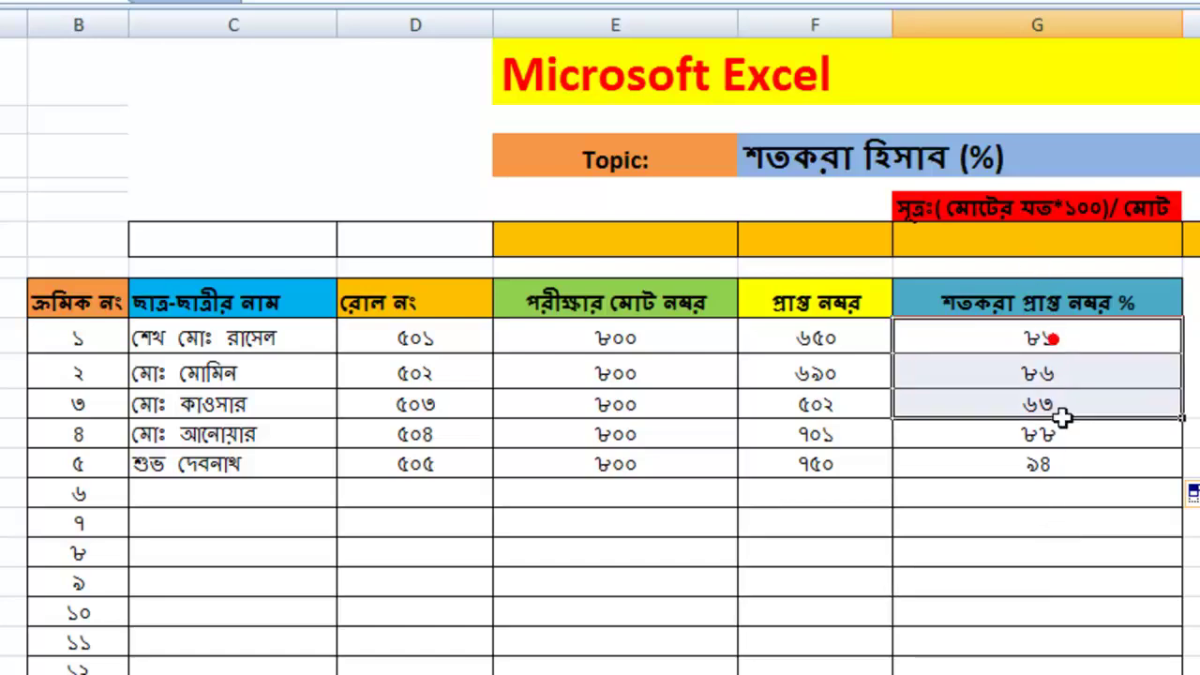
pyautogui.click(943, 517)
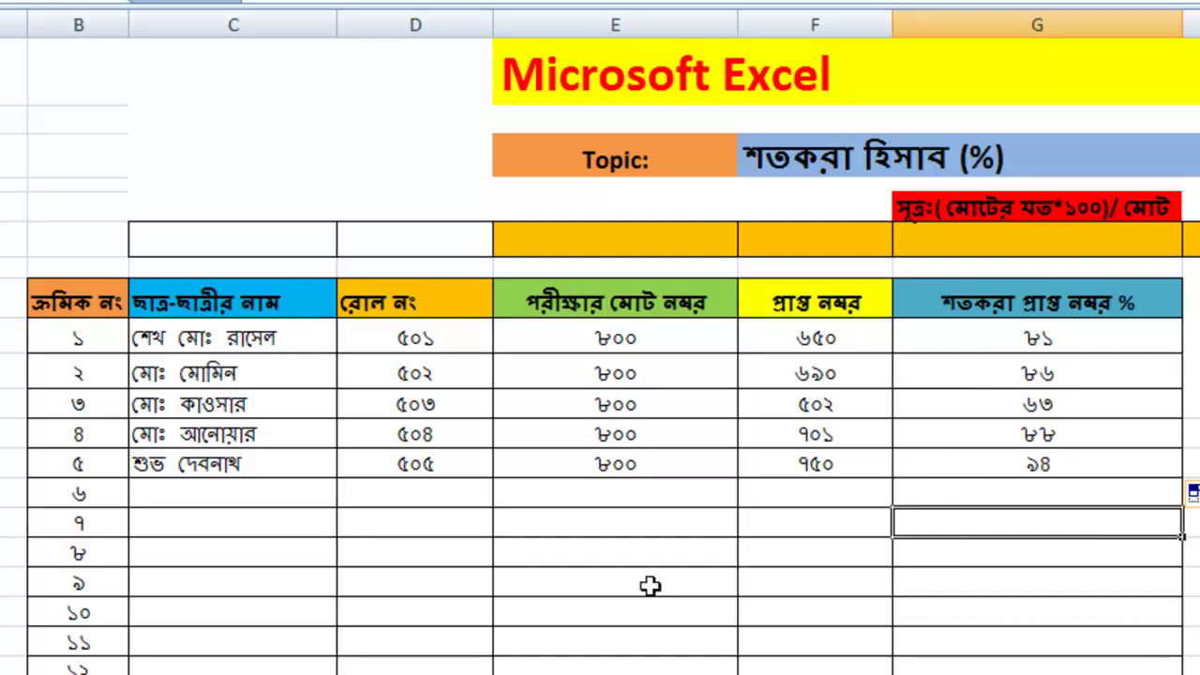